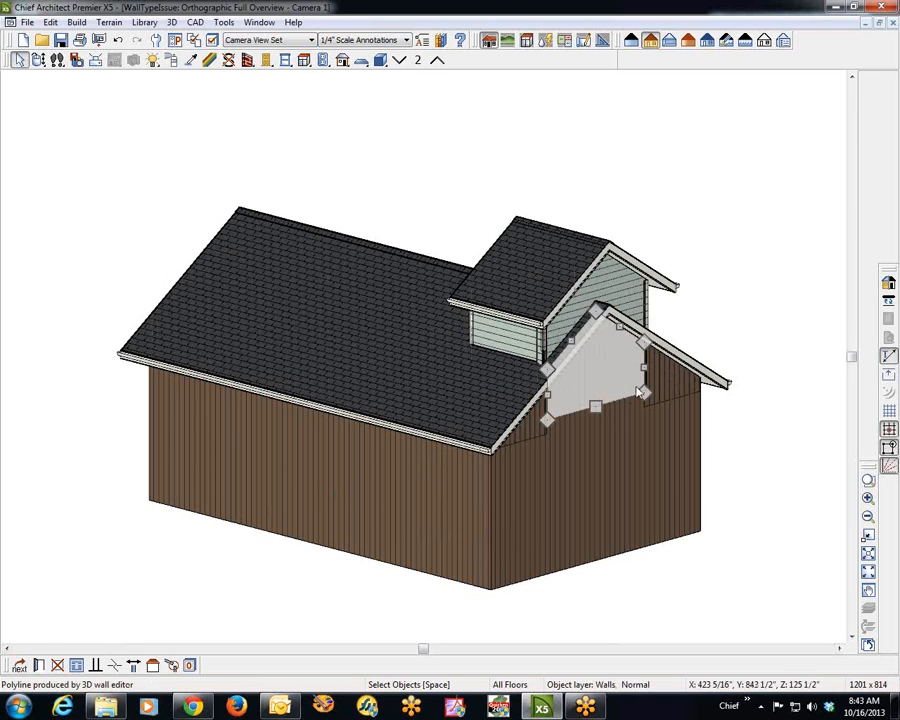
Step: Check the general wall options of the lower gable wall section and of the dormer's front gable wall without changing them
{"action": "left_click", "coordinate": [38, 665]}
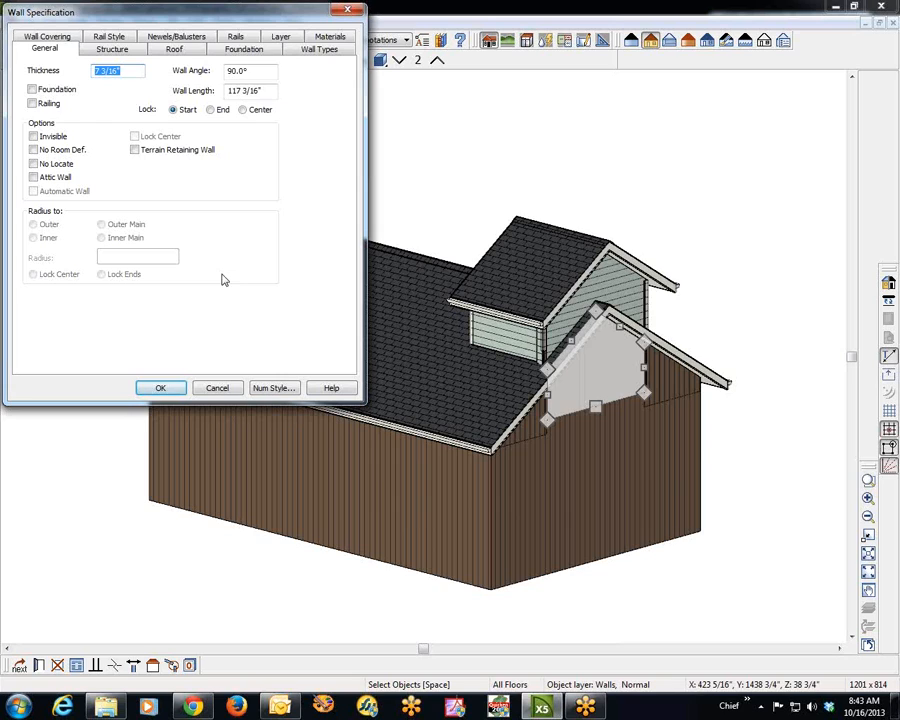
{"action": "left_click", "coordinate": [41, 52]}
{"action": "left_click", "coordinate": [216, 388]}
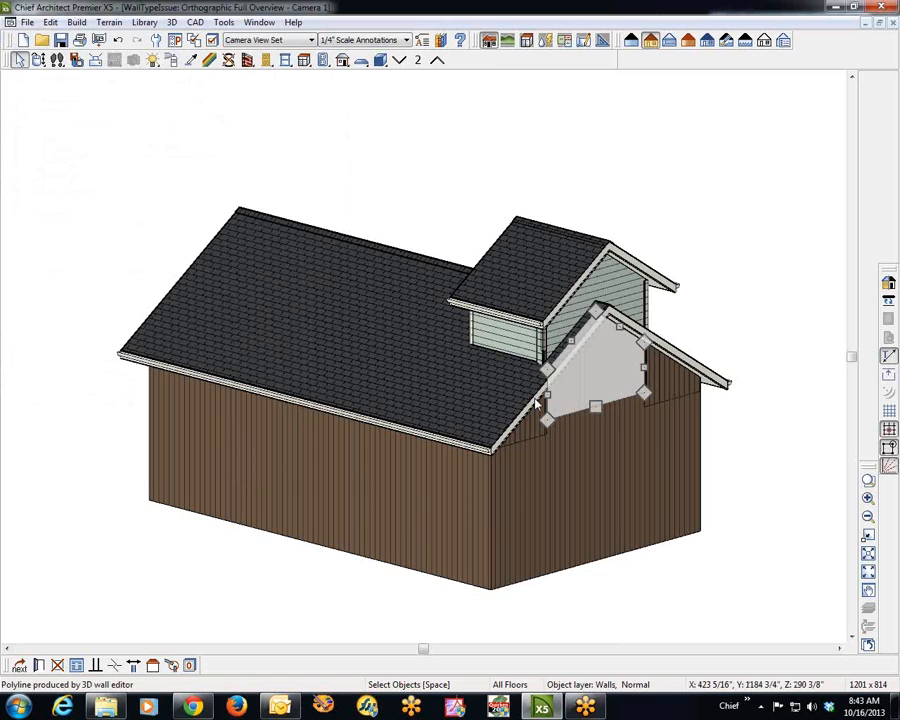
{"action": "left_click", "coordinate": [610, 289]}
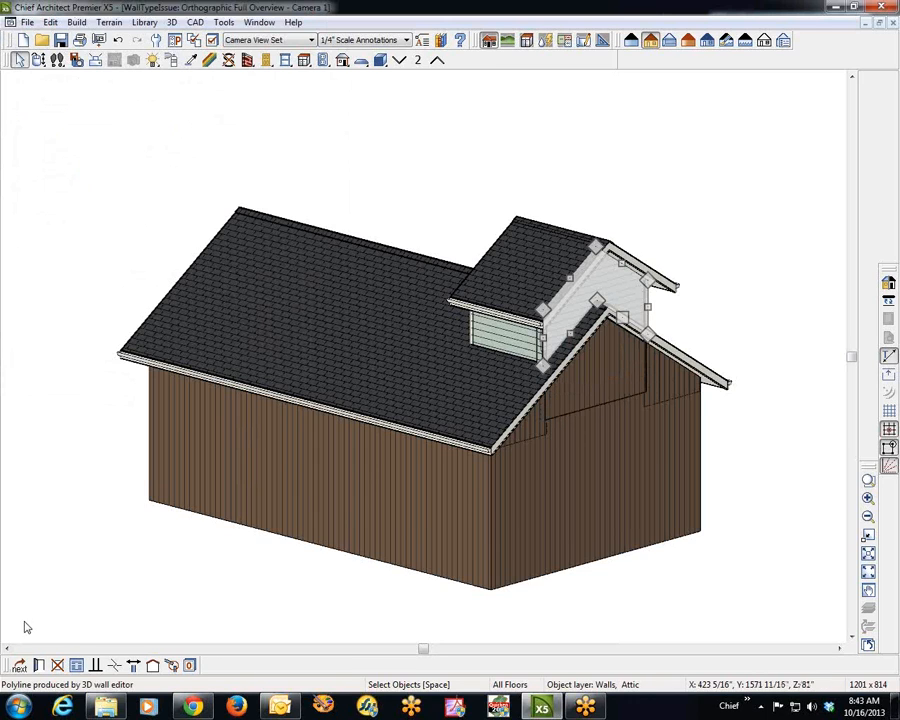
{"action": "left_click", "coordinate": [20, 665]}
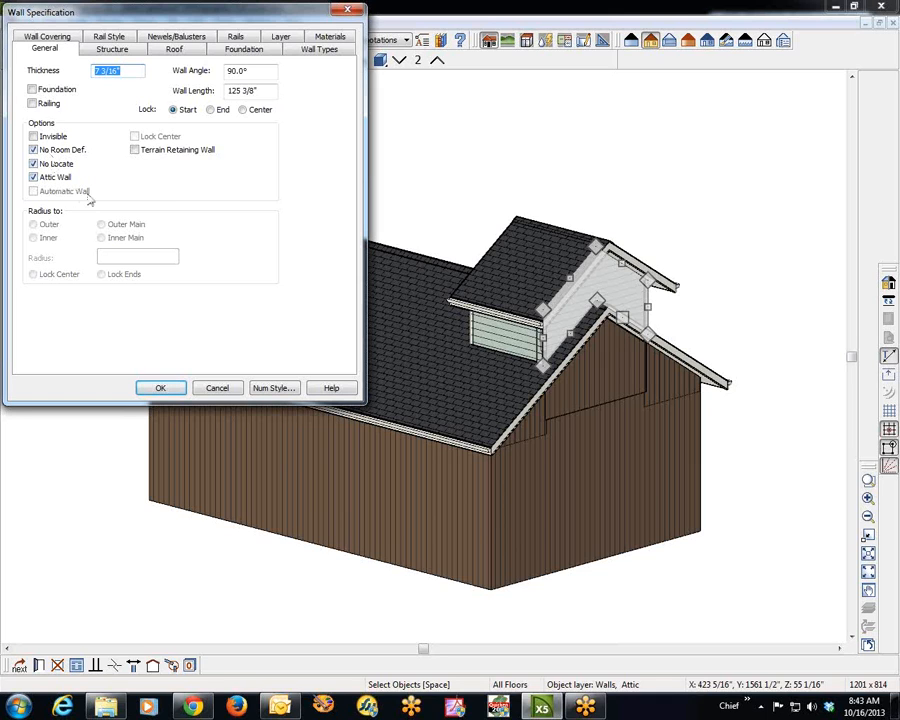
{"action": "left_click", "coordinate": [217, 388]}
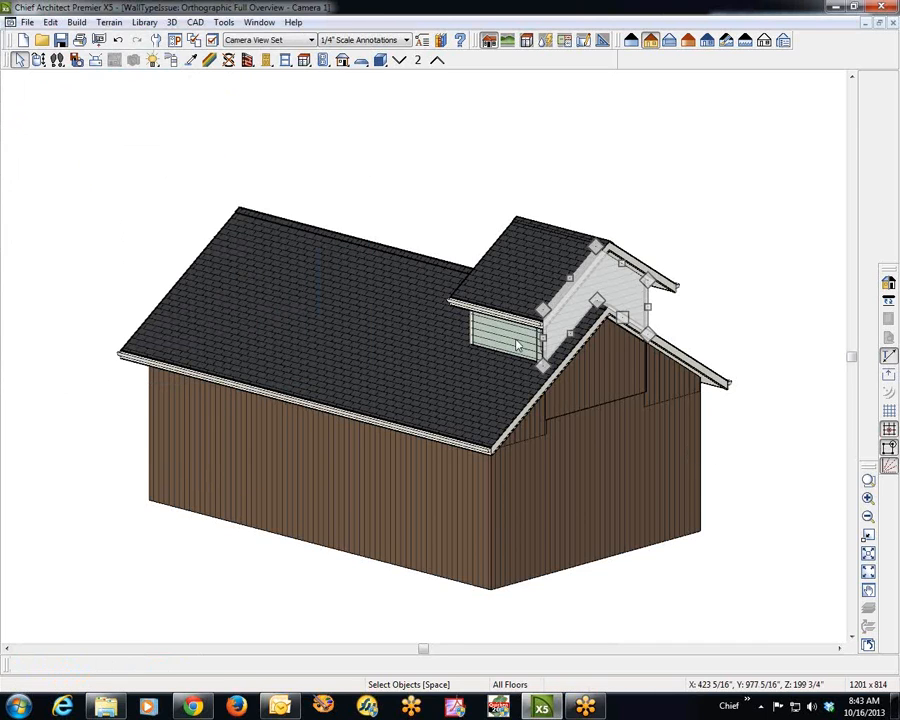
Step: Select the dormer's side wall and check its general wall options without changing them
{"action": "left_click", "coordinate": [434, 390]}
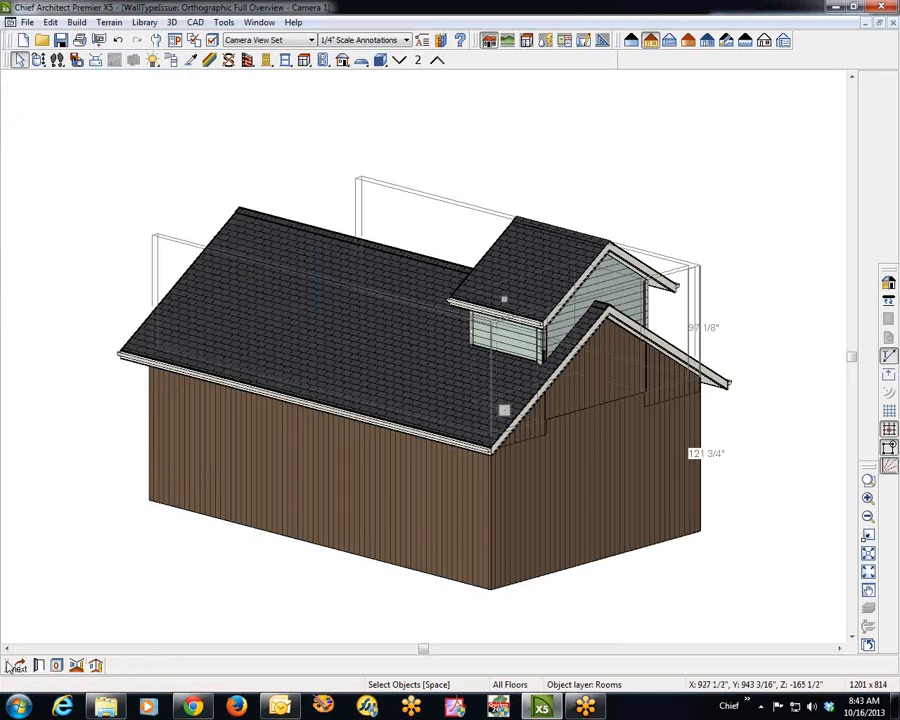
{"action": "left_click", "coordinate": [17, 667]}
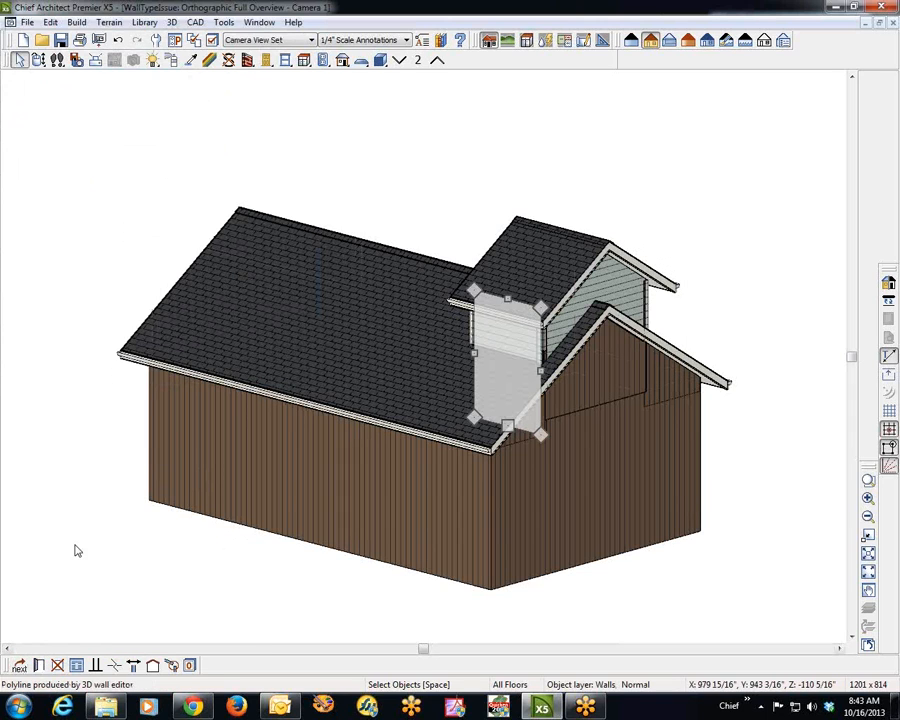
{"action": "left_click", "coordinate": [38, 665]}
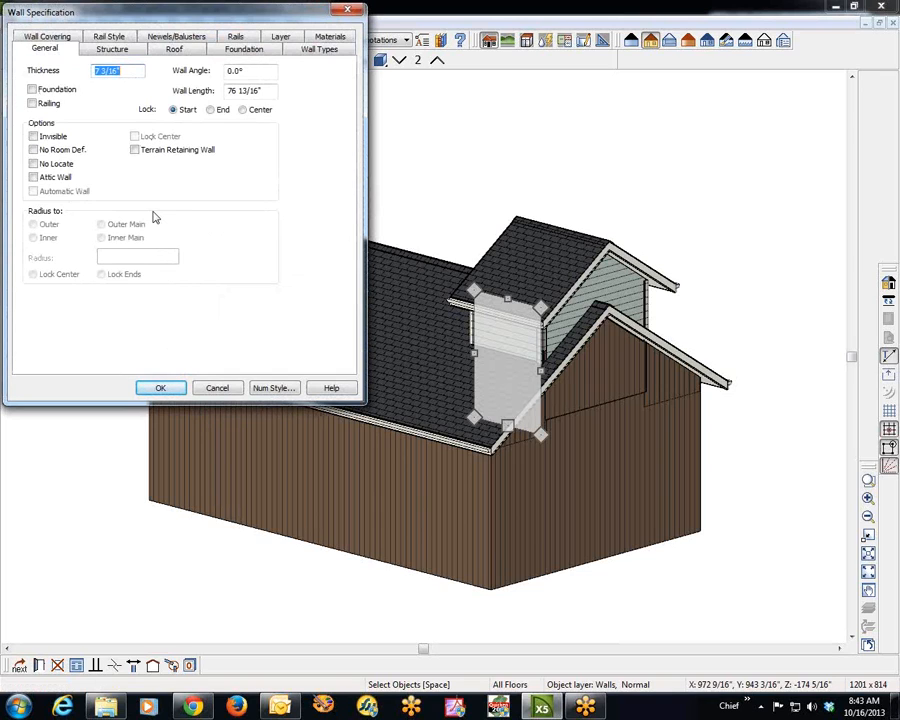
{"action": "left_click", "coordinate": [216, 388]}
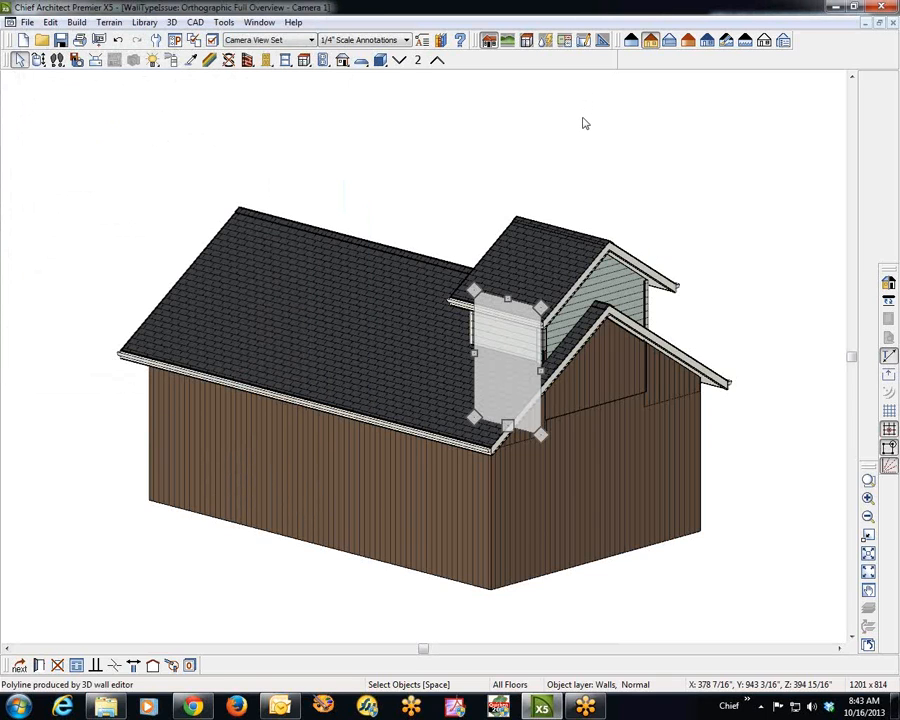
Step: In the floor plan, check the general specification of the dormer's front wall on floor 2
{"action": "key", "text": "ctrl+Tab"}
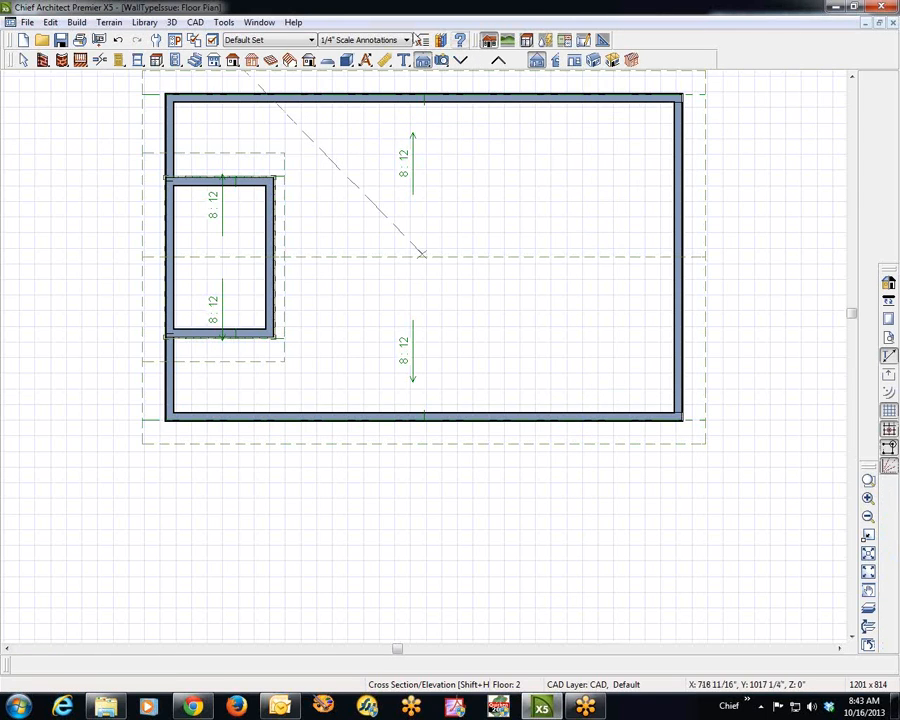
{"action": "scroll", "coordinate": [148, 203], "scroll_direction": "up", "scroll_amount": 2}
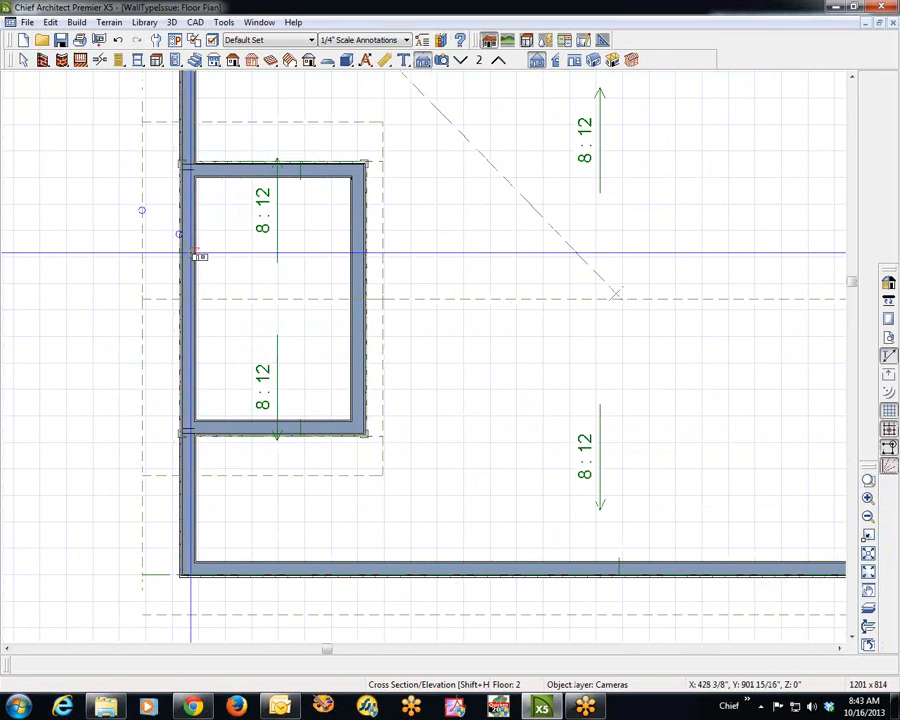
{"action": "key", "text": "space"}
{"action": "left_click", "coordinate": [192, 313]}
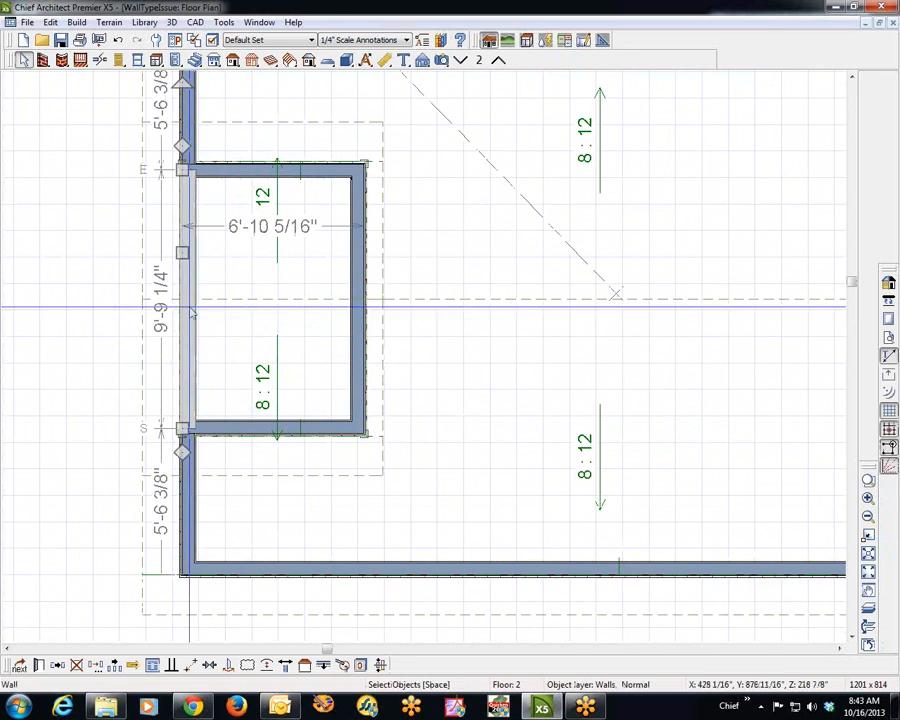
{"action": "left_click", "coordinate": [39, 665]}
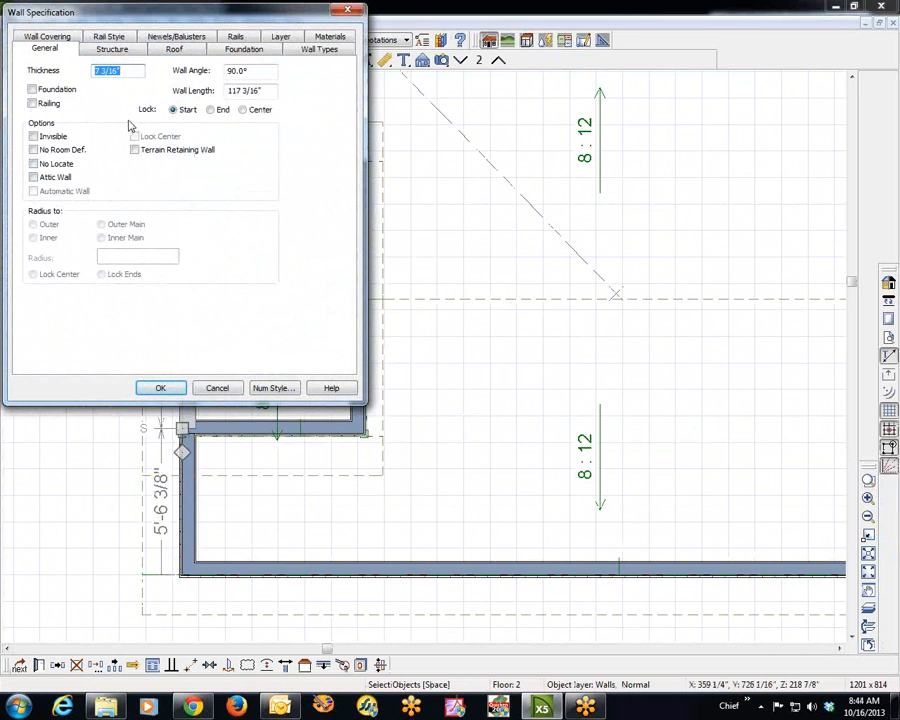
{"action": "left_click", "coordinate": [227, 390]}
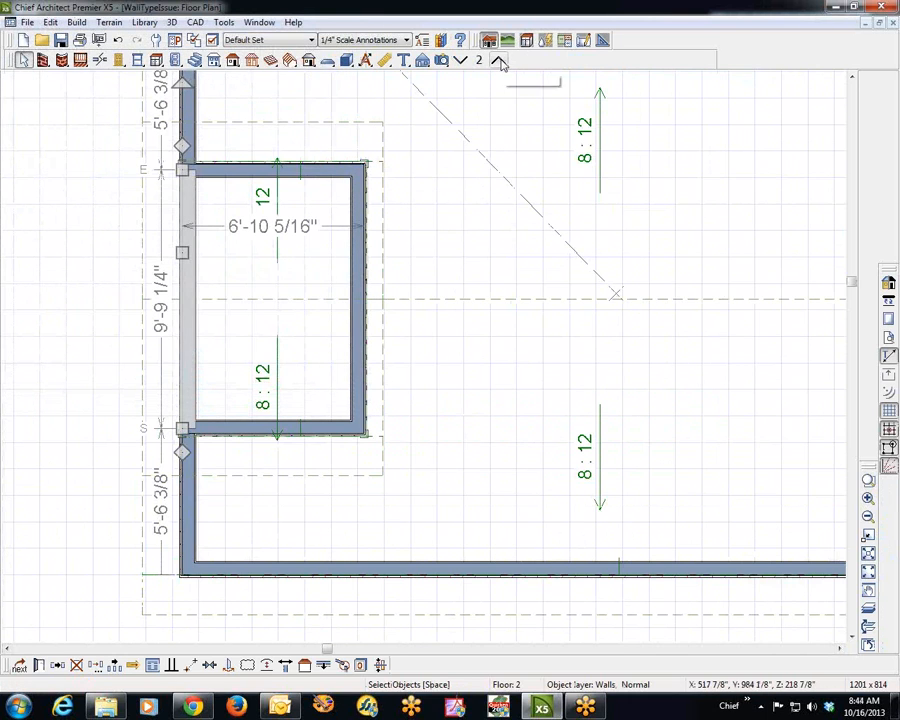
Step: Go up to the attic floor and check the general specification of the dormer's front attic wall
{"action": "left_click", "coordinate": [499, 61]}
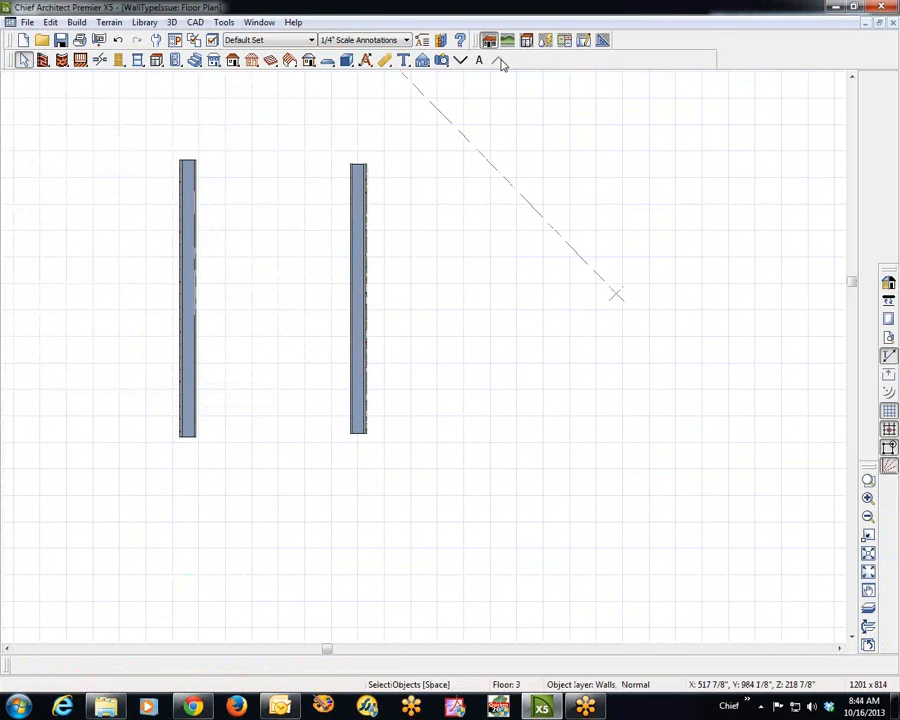
{"action": "left_click", "coordinate": [200, 337]}
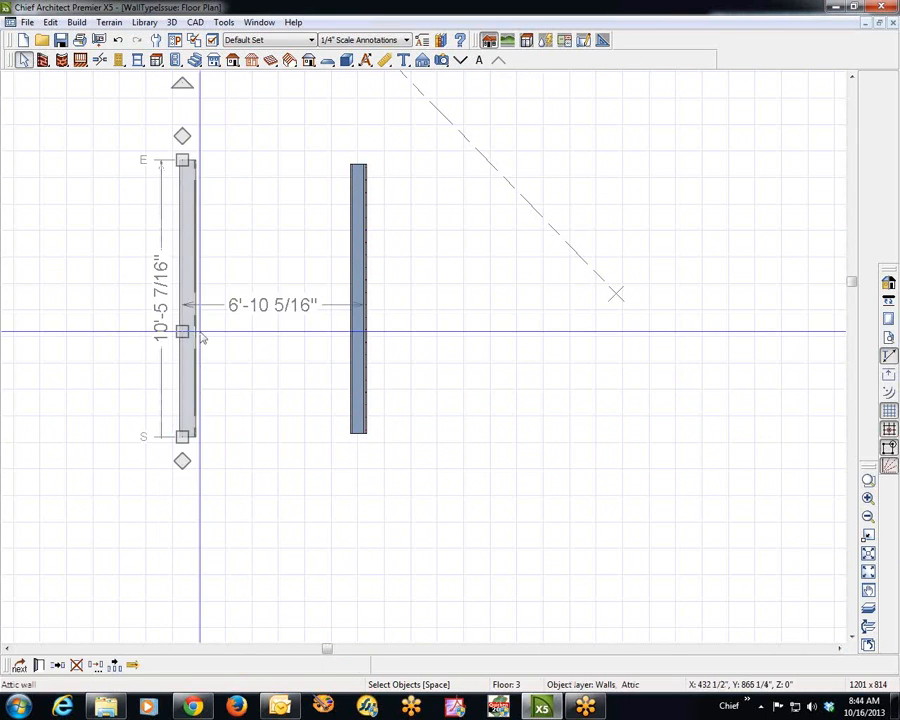
{"action": "left_click", "coordinate": [39, 666]}
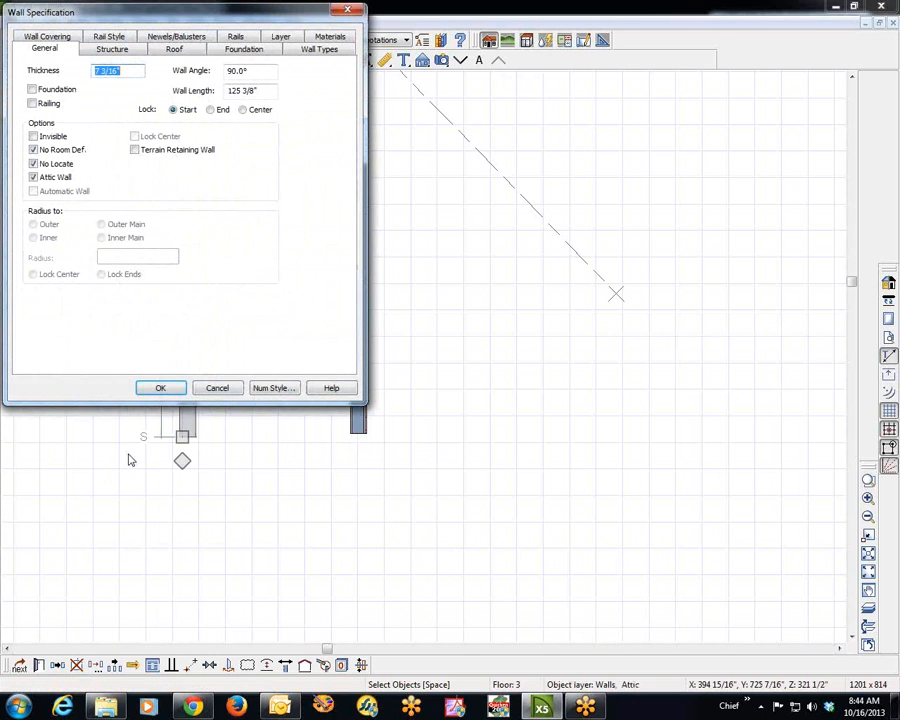
{"action": "left_click", "coordinate": [218, 388]}
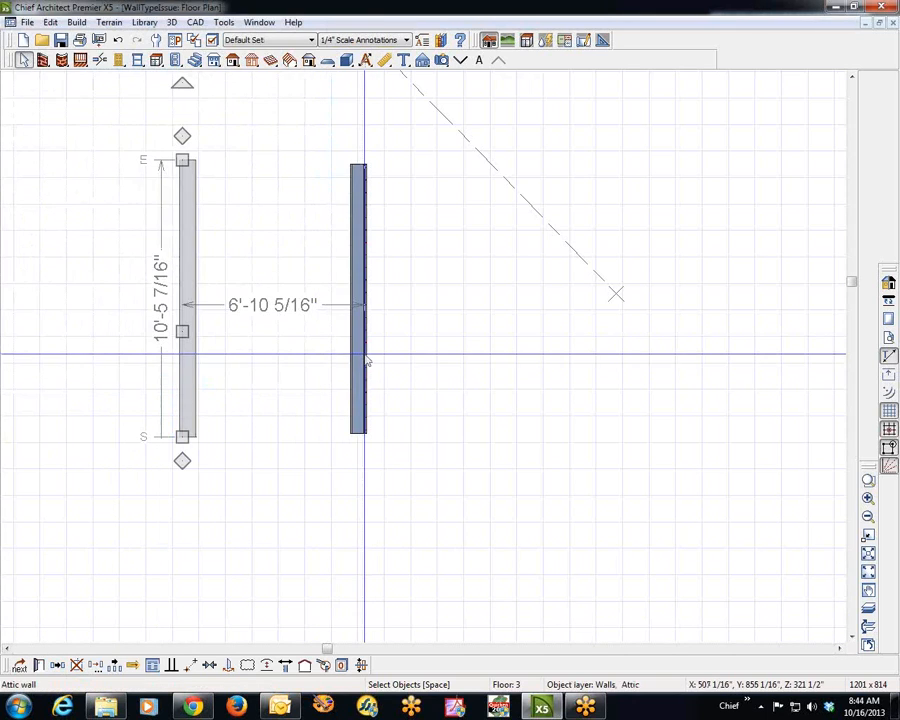
{"action": "key", "text": "Escape"}
Step: Check the general specification of the automatically generated attic wall at the back of the dormer
{"action": "left_click", "coordinate": [367, 362]}
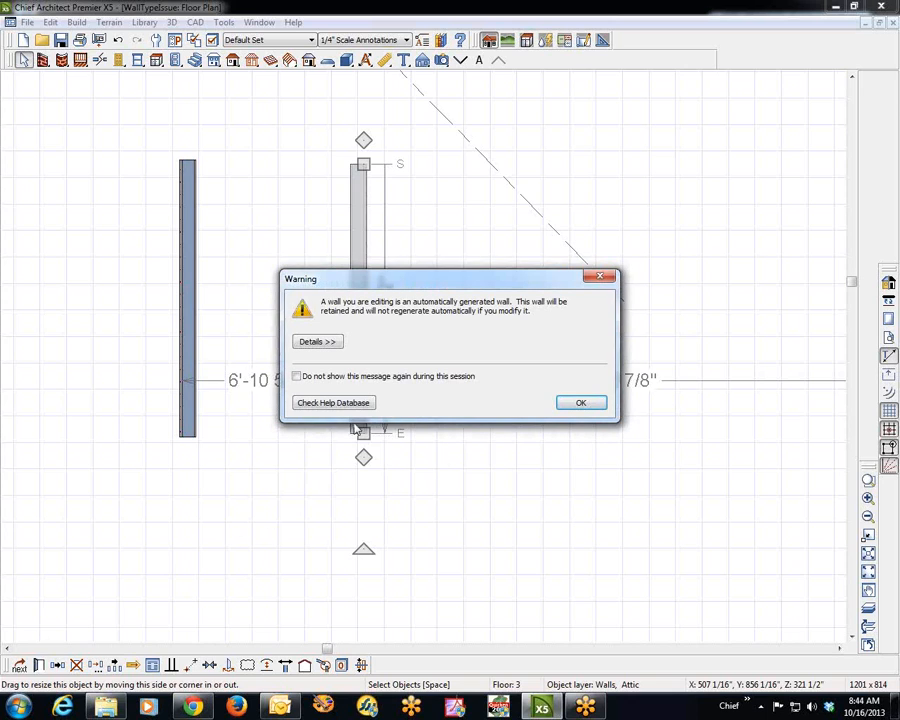
{"action": "left_click", "coordinate": [567, 404]}
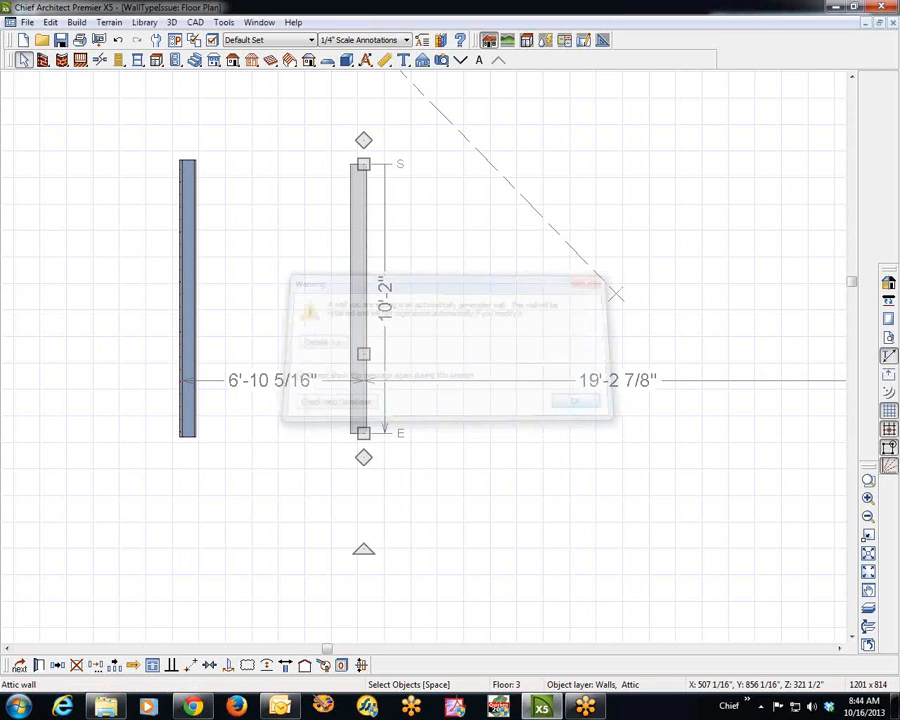
{"action": "left_click", "coordinate": [40, 666]}
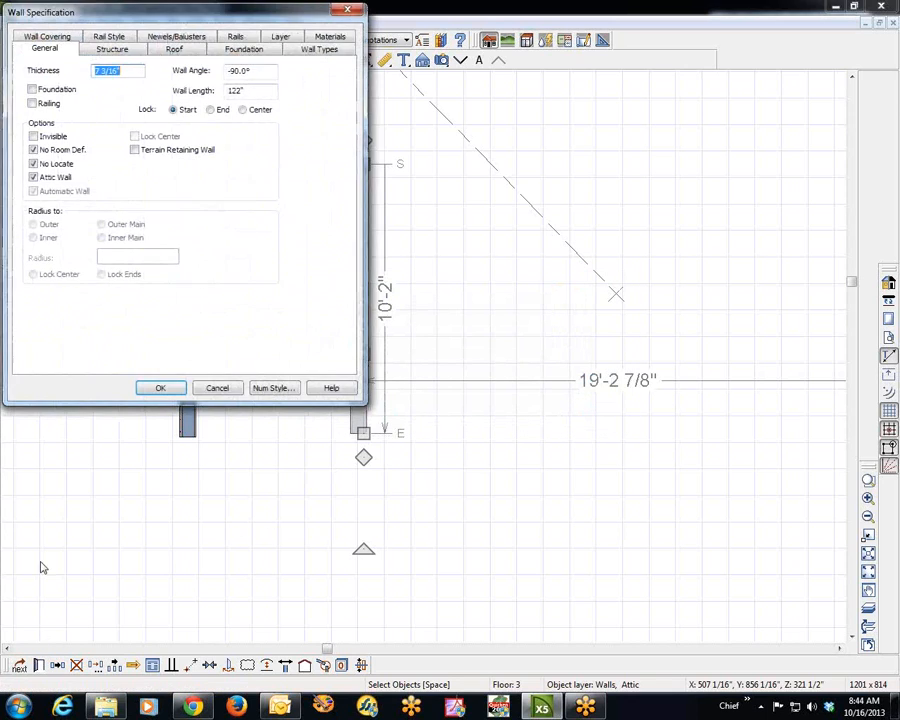
{"action": "left_click", "coordinate": [215, 388]}
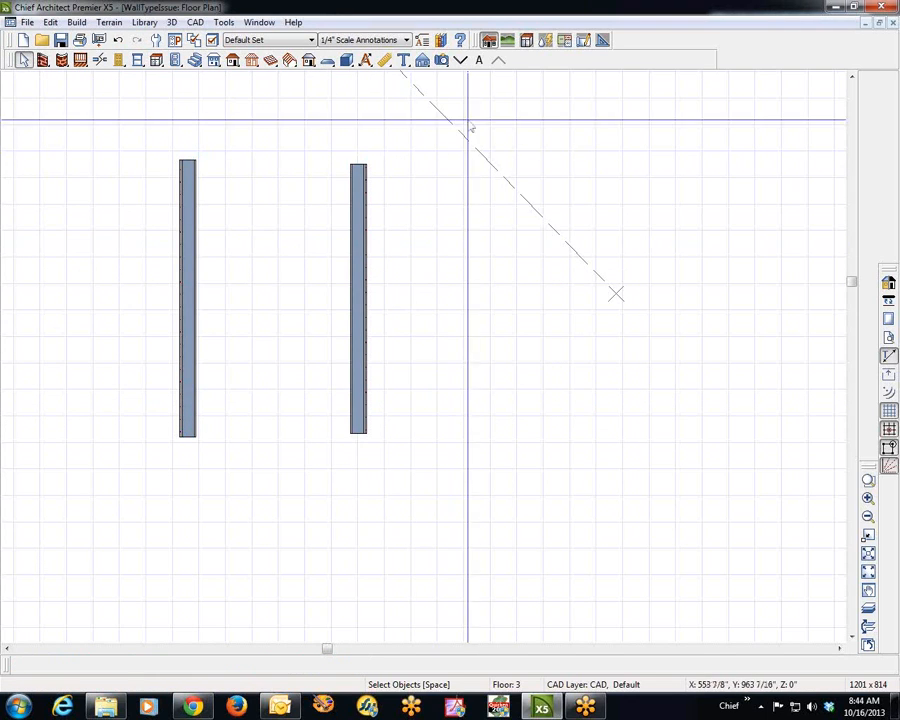
Step: Return to floor 2 and the 3D overview, and inspect the material definition of the main building's brown vertical siding
{"action": "left_click", "coordinate": [460, 61]}
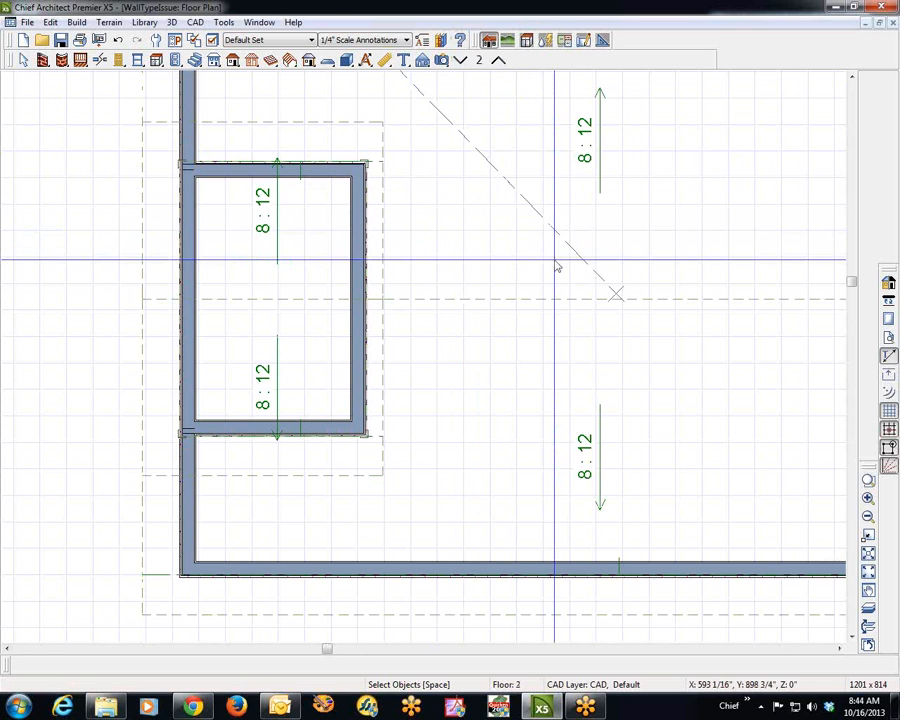
{"action": "key", "text": "ctrl+Tab"}
{"action": "scroll", "coordinate": [572, 328], "scroll_direction": "up", "scroll_amount": 3}
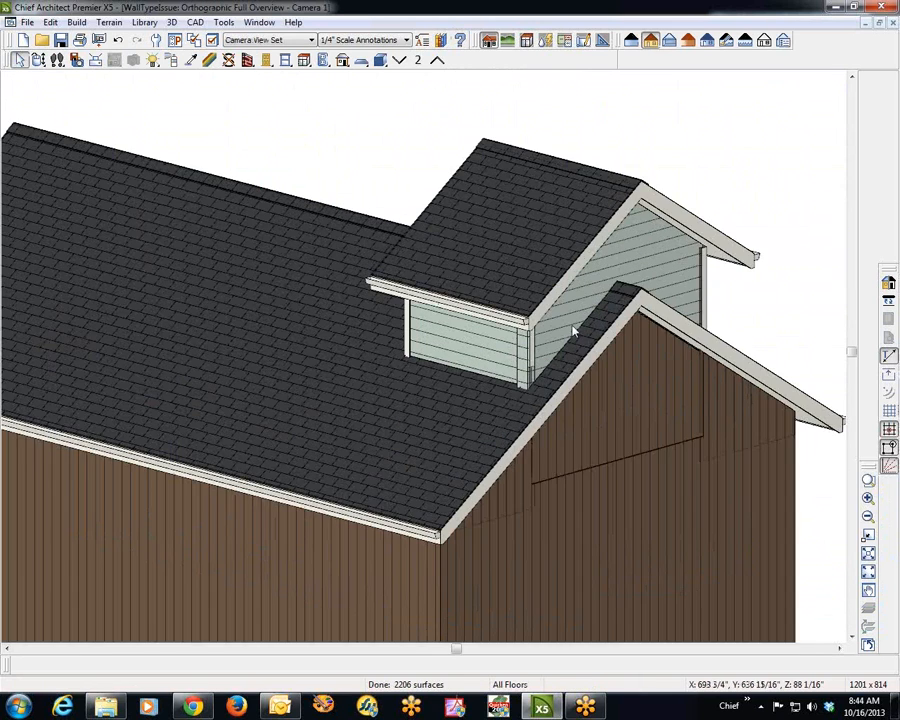
{"action": "scroll", "coordinate": [573, 330], "scroll_direction": "up", "scroll_amount": 1}
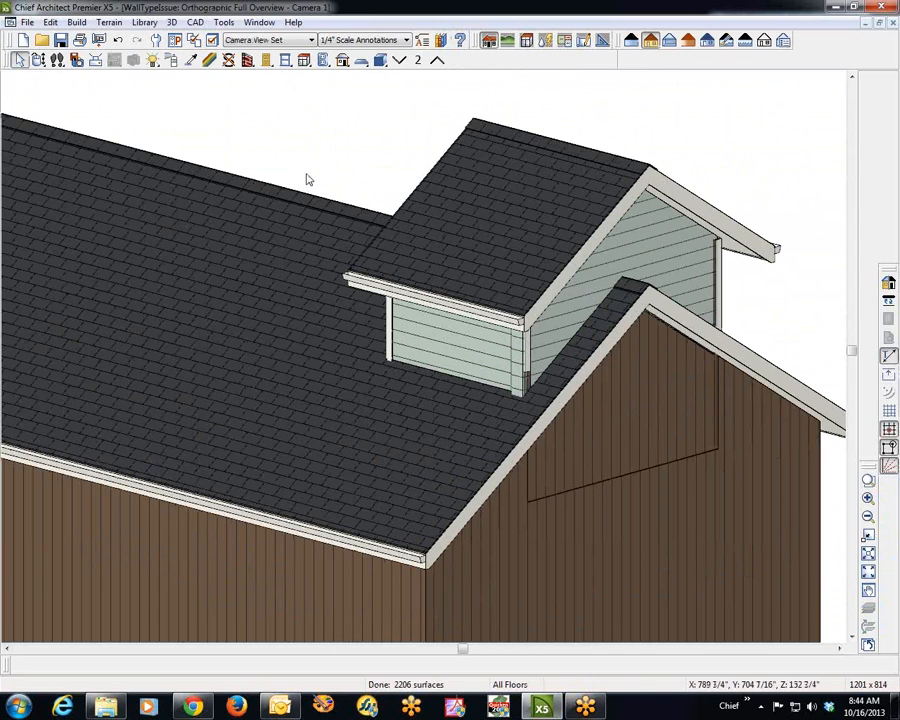
{"action": "left_click", "coordinate": [209, 60]}
{"action": "left_click", "coordinate": [538, 527]}
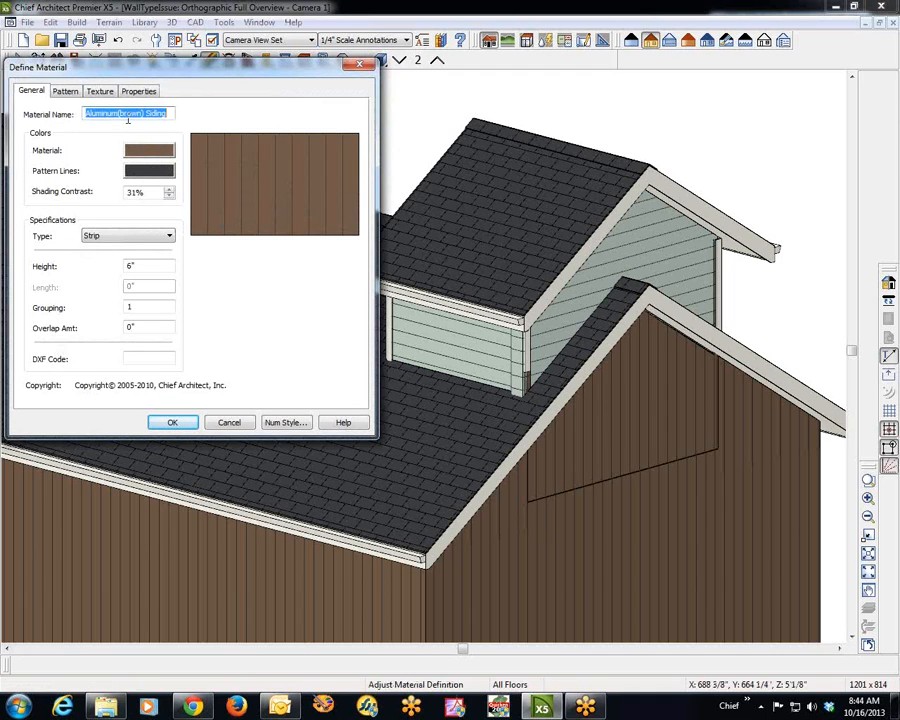
{"action": "left_click", "coordinate": [229, 422]}
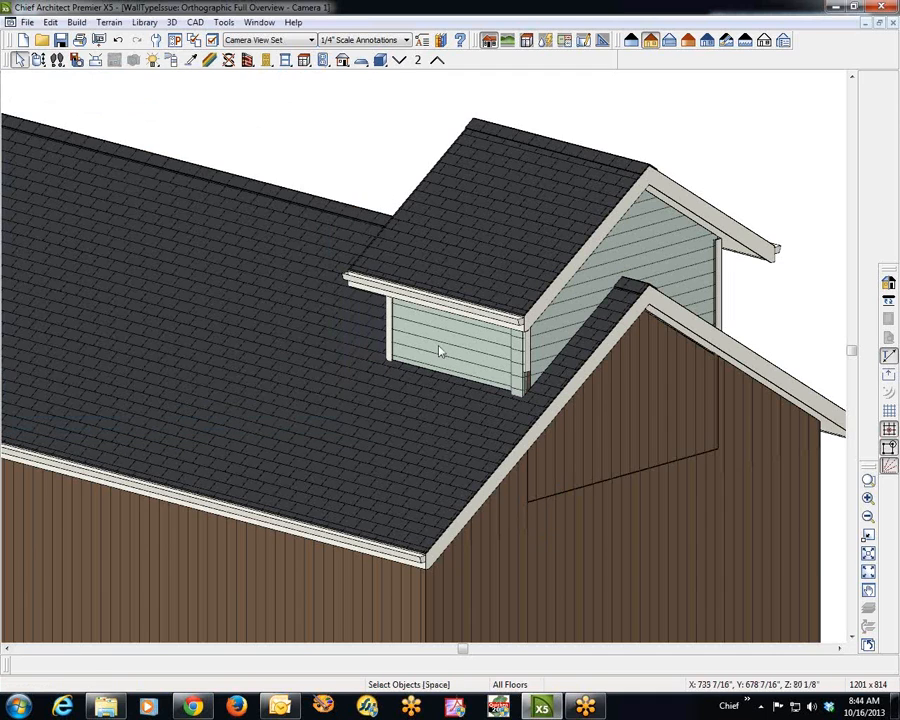
Step: Set the exterior surface material of the dormer's side wall to the plan material Aluminum(brown) Siding
{"action": "right_click", "coordinate": [443, 350]}
{"action": "left_click", "coordinate": [464, 372]}
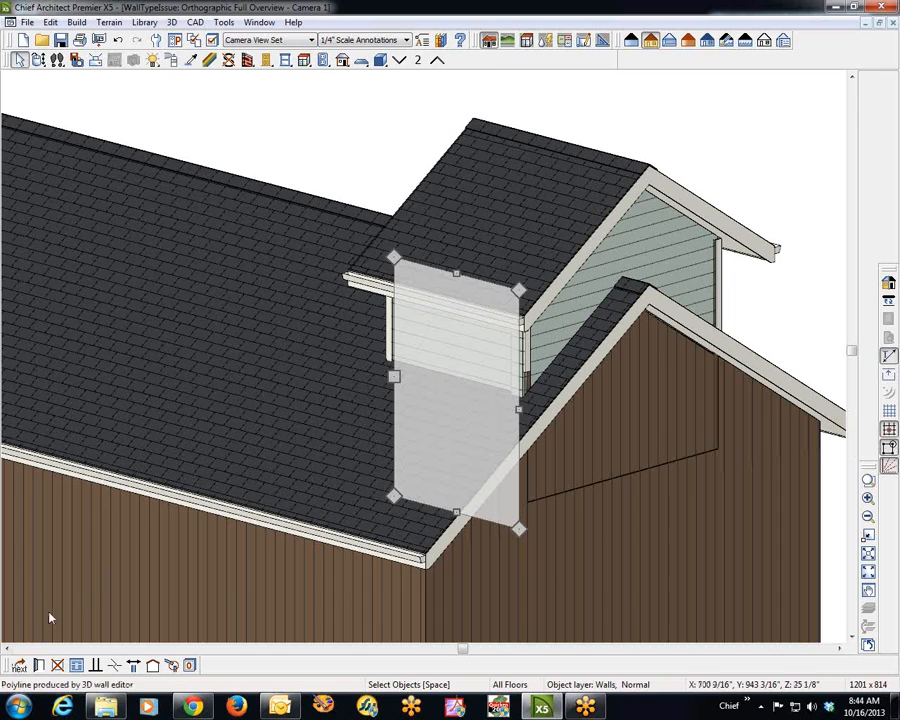
{"action": "left_click", "coordinate": [39, 665]}
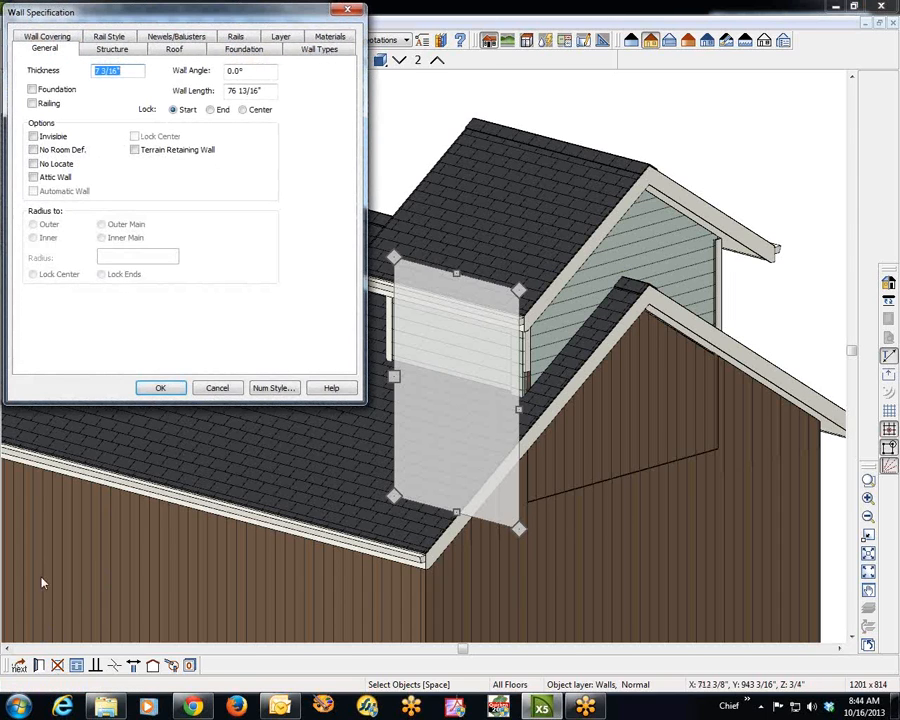
{"action": "left_click", "coordinate": [333, 38]}
{"action": "left_click", "coordinate": [103, 96]}
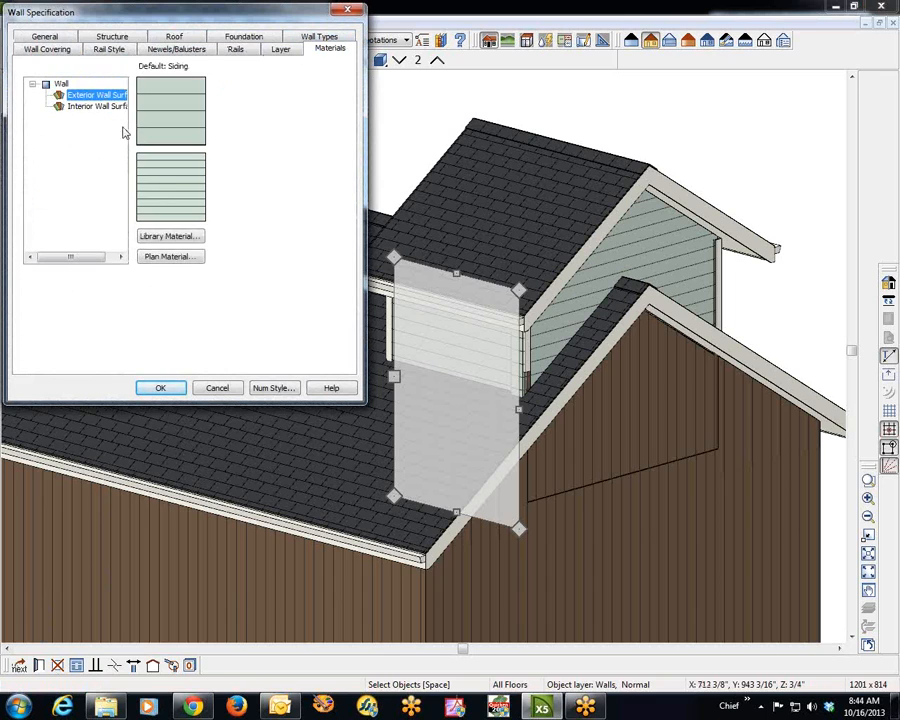
{"action": "left_click", "coordinate": [171, 257]}
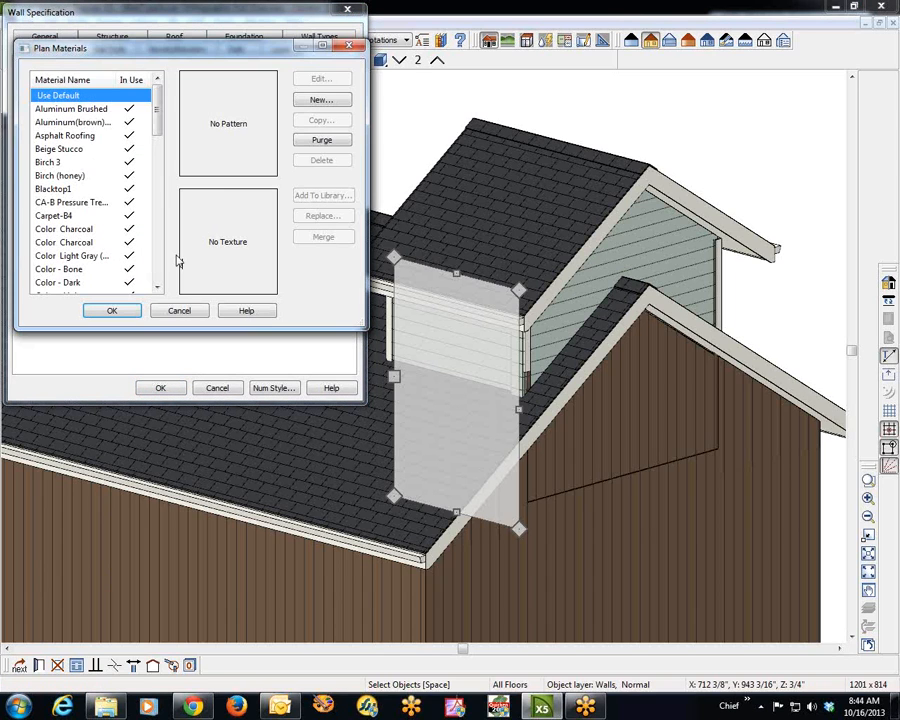
{"action": "left_click", "coordinate": [99, 110]}
{"action": "left_click", "coordinate": [90, 122]}
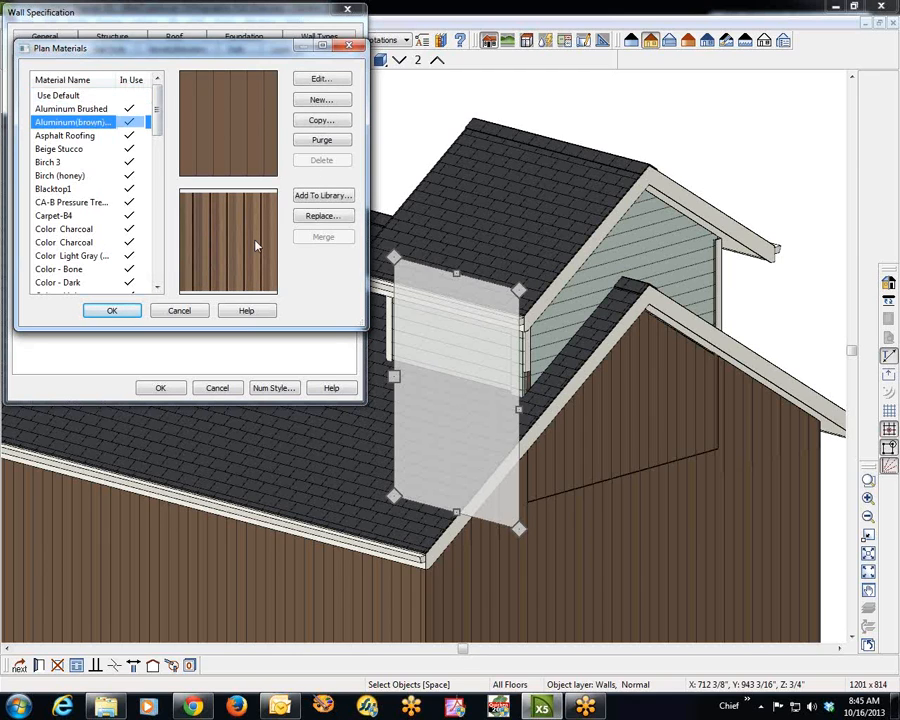
{"action": "left_click", "coordinate": [113, 311]}
{"action": "left_click", "coordinate": [160, 389]}
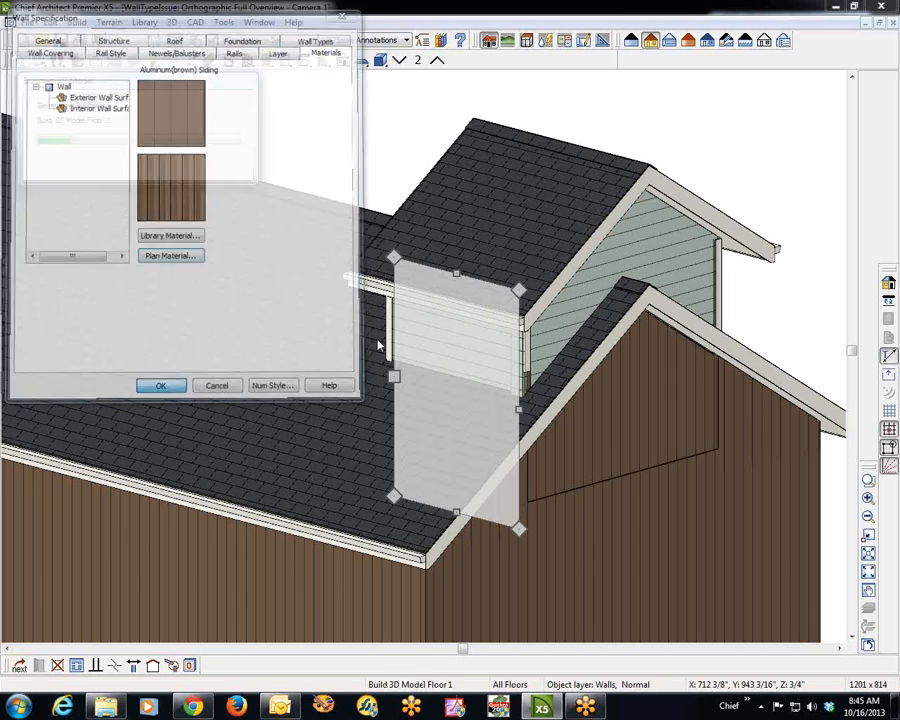
{"action": "left_click", "coordinate": [763, 164]}
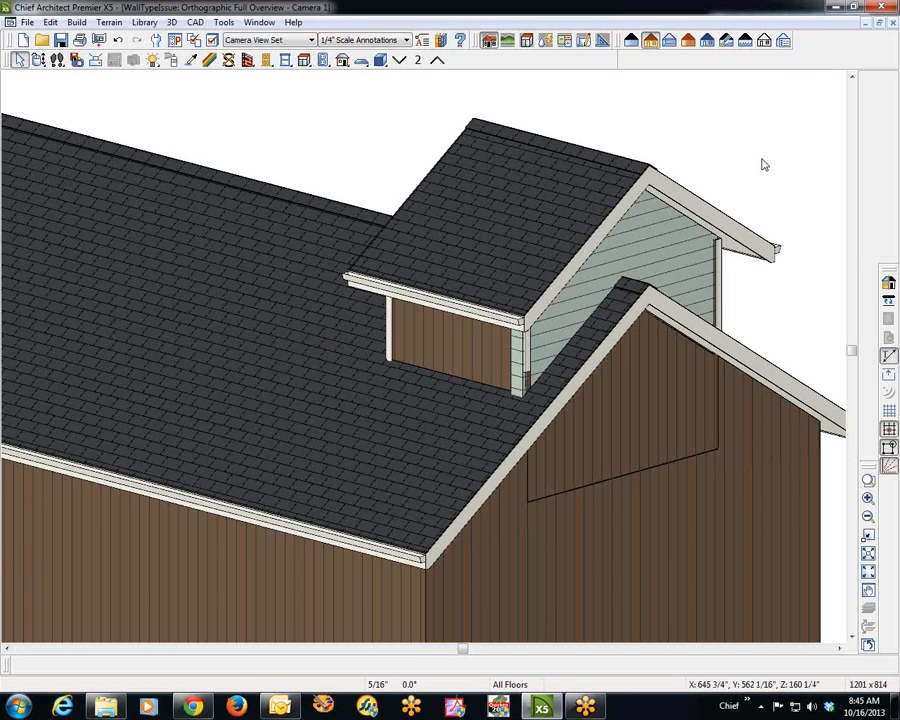
{"action": "scroll", "coordinate": [528, 351], "scroll_direction": "up", "scroll_amount": 2}
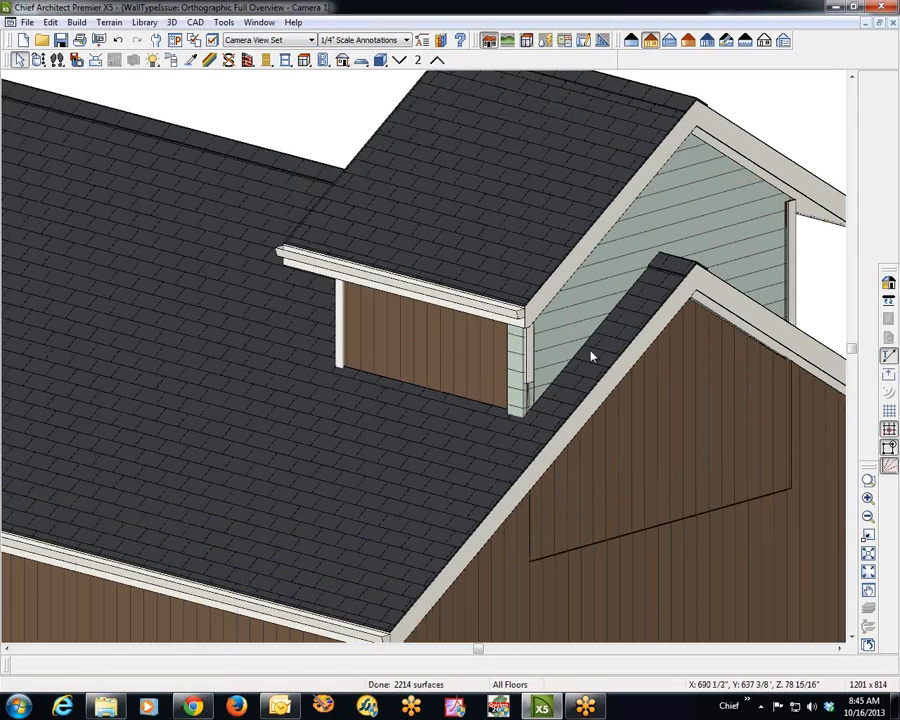
Step: Set the exterior surface material of the dormer's front attic wall to the plan material Aluminum(brown) Siding
{"action": "left_click", "coordinate": [593, 278]}
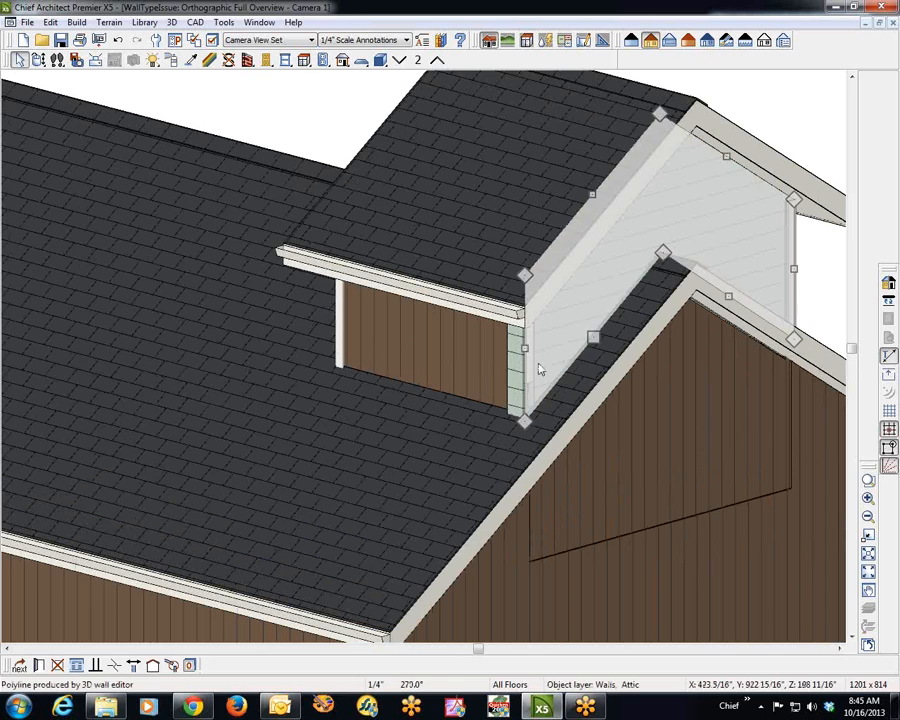
{"action": "left_click", "coordinate": [39, 666]}
{"action": "left_click", "coordinate": [93, 96]}
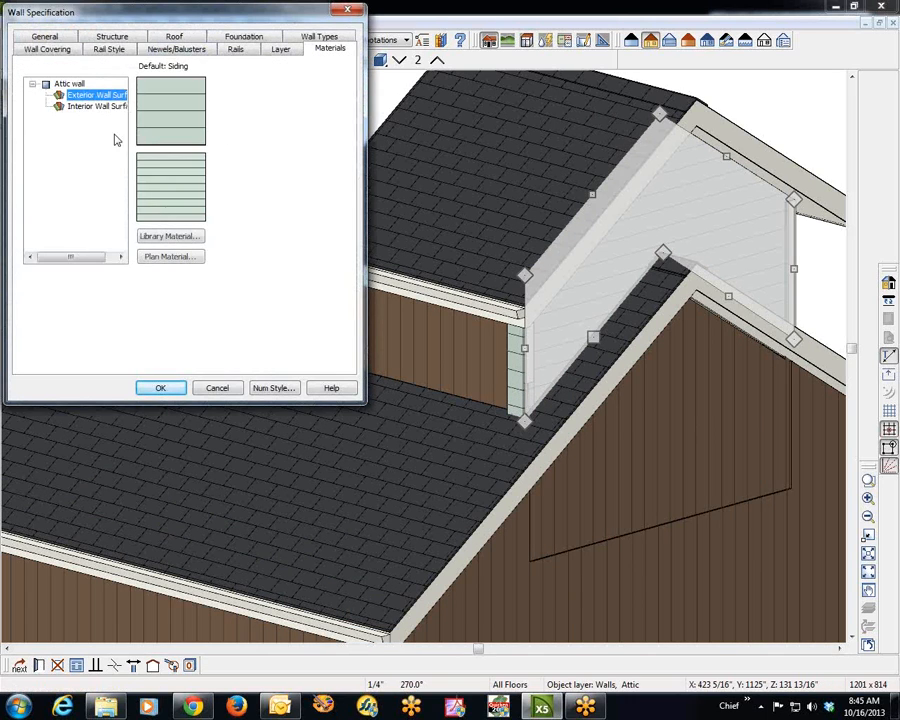
{"action": "left_click", "coordinate": [174, 257]}
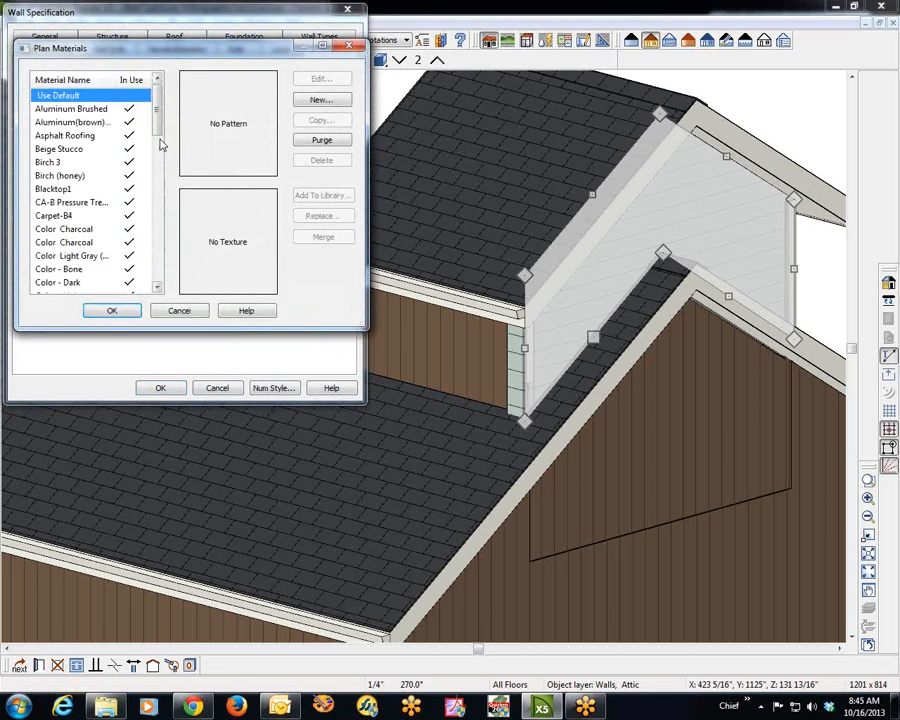
{"action": "left_click", "coordinate": [120, 122]}
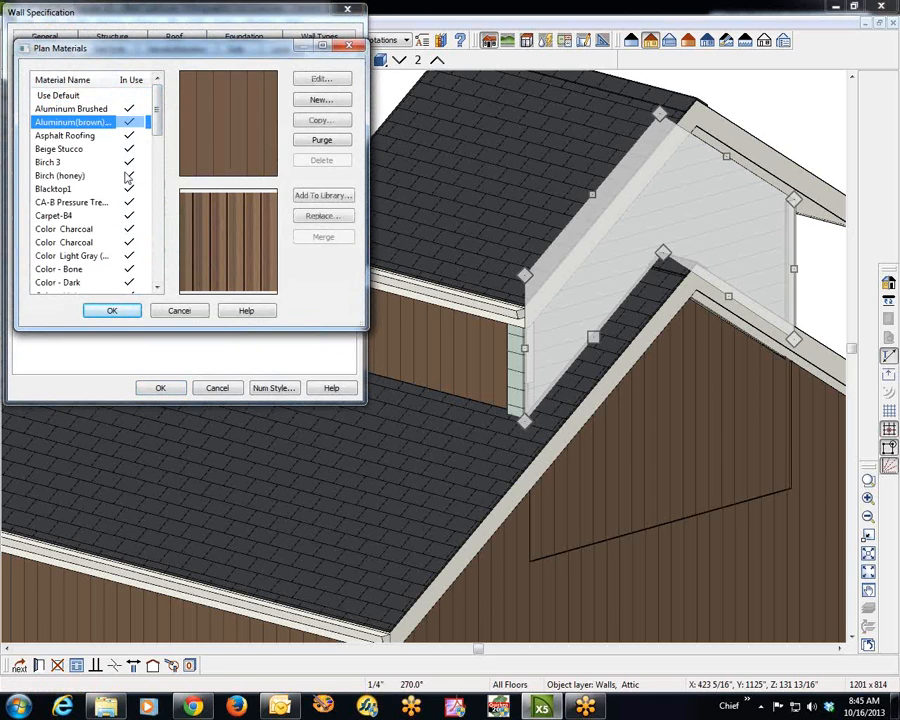
{"action": "left_click", "coordinate": [112, 311]}
{"action": "left_click", "coordinate": [177, 390]}
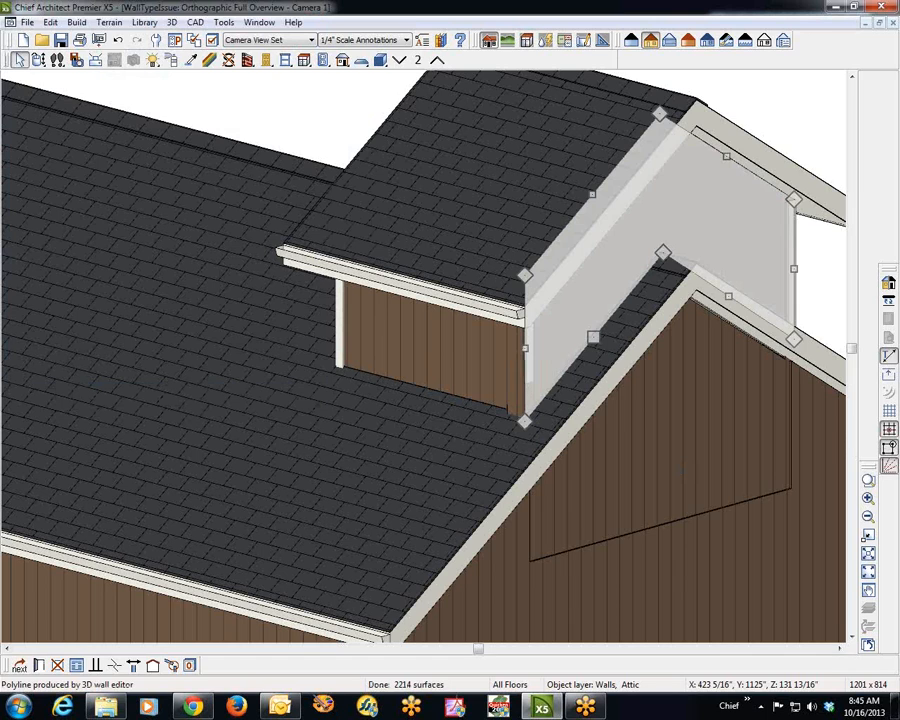
{"action": "key", "text": "Escape"}
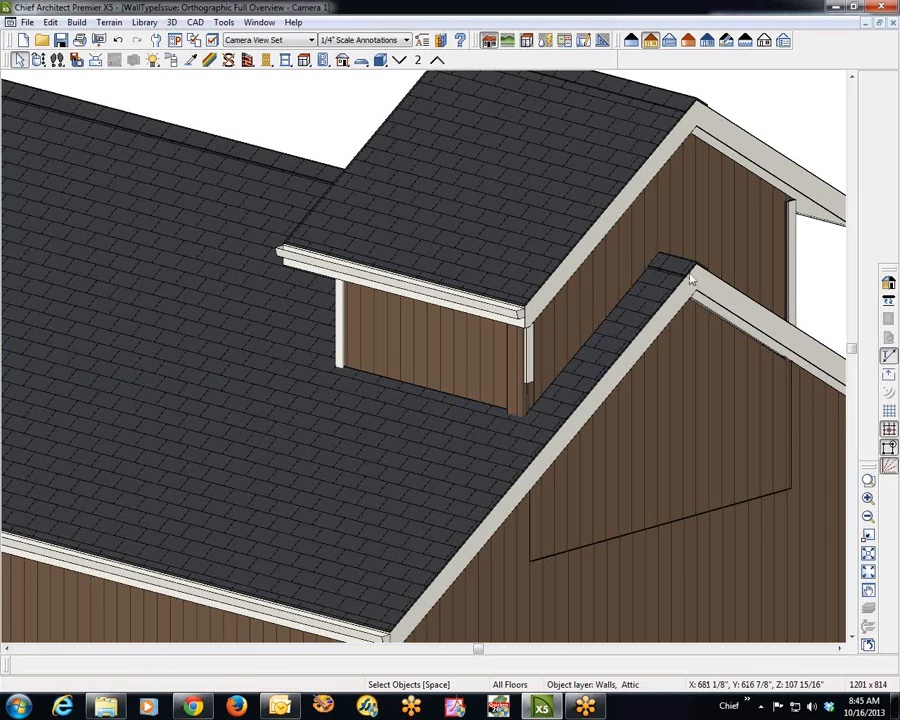
Step: Extend the corner board at the dormer's near front corner down to the main roof surface
{"action": "scroll", "coordinate": [520, 380], "scroll_direction": "up", "scroll_amount": 2}
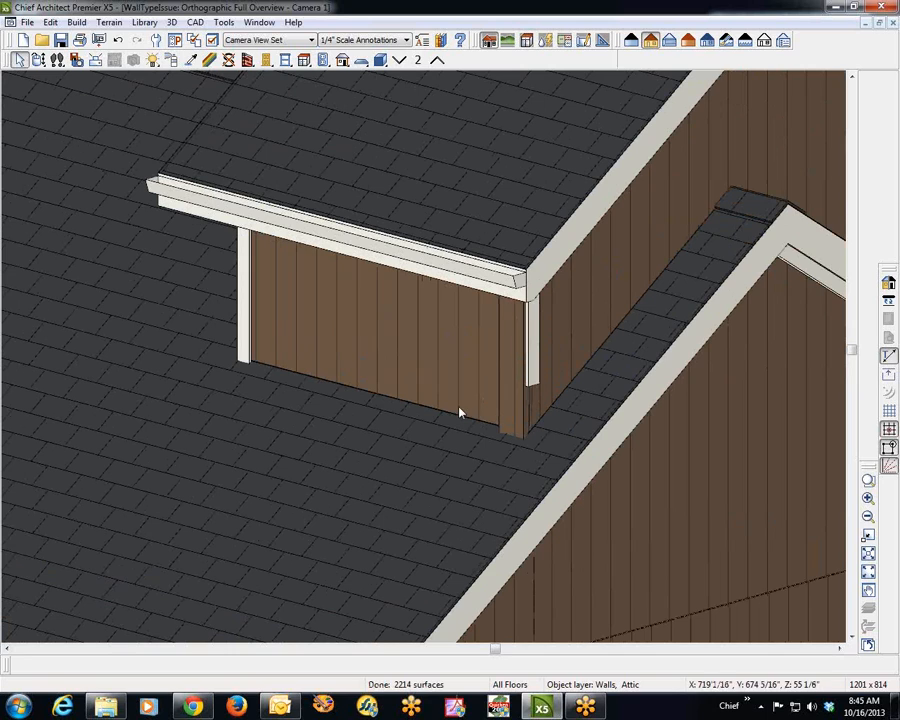
{"action": "left_click", "coordinate": [536, 332]}
{"action": "left_click_drag", "start_coordinate": [520, 389], "coordinate": [520, 435]}
Step: Turn off the Attic Wall option in the general specification of the dormer's front attic wall
{"action": "left_click", "coordinate": [641, 272]}
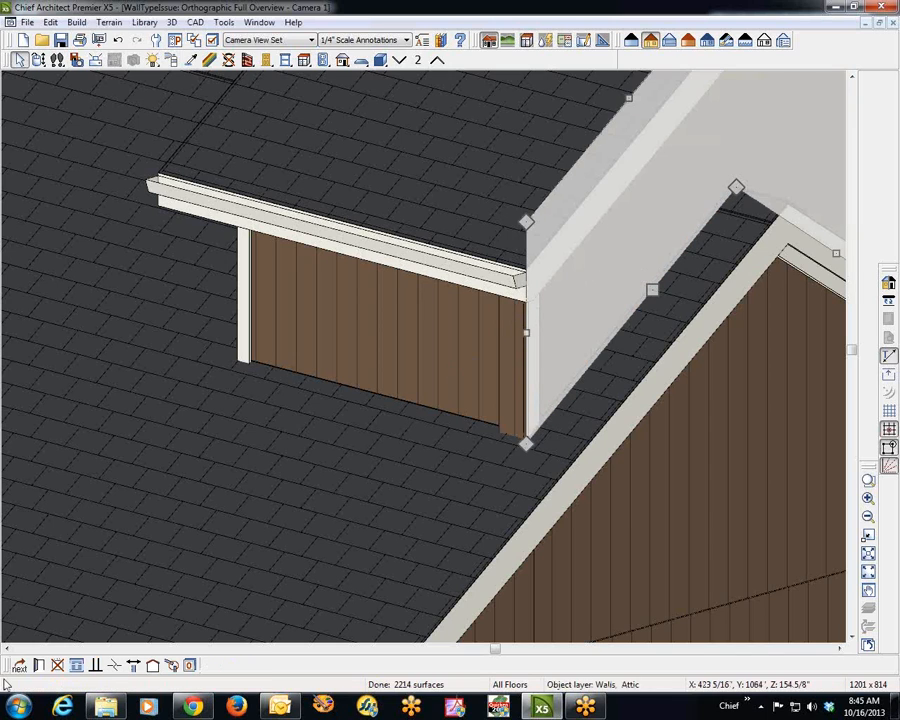
{"action": "left_click", "coordinate": [37, 665]}
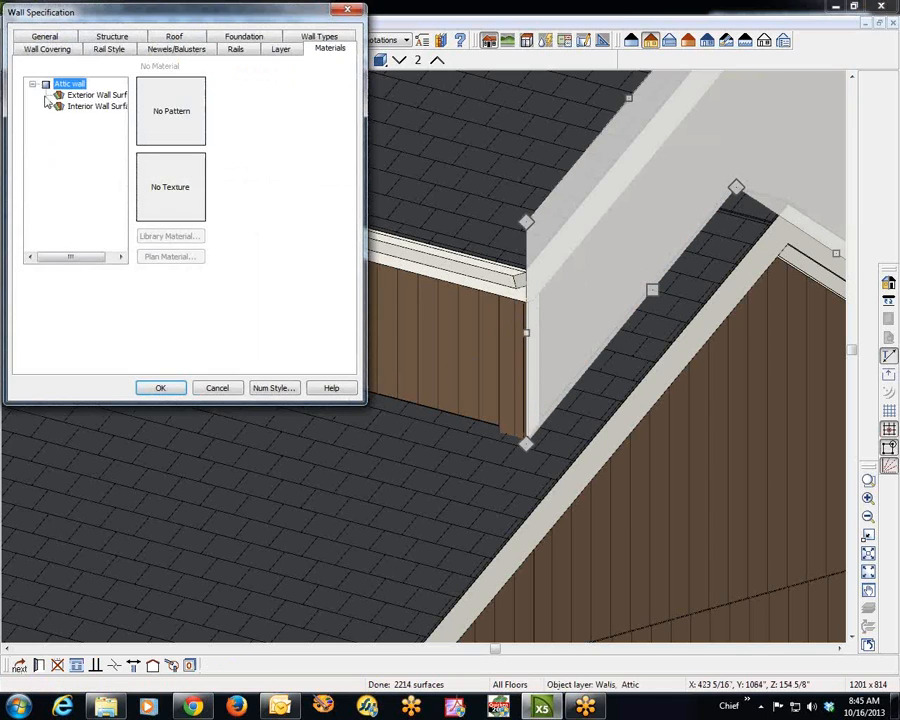
{"action": "left_click", "coordinate": [44, 37]}
{"action": "left_click", "coordinate": [60, 178]}
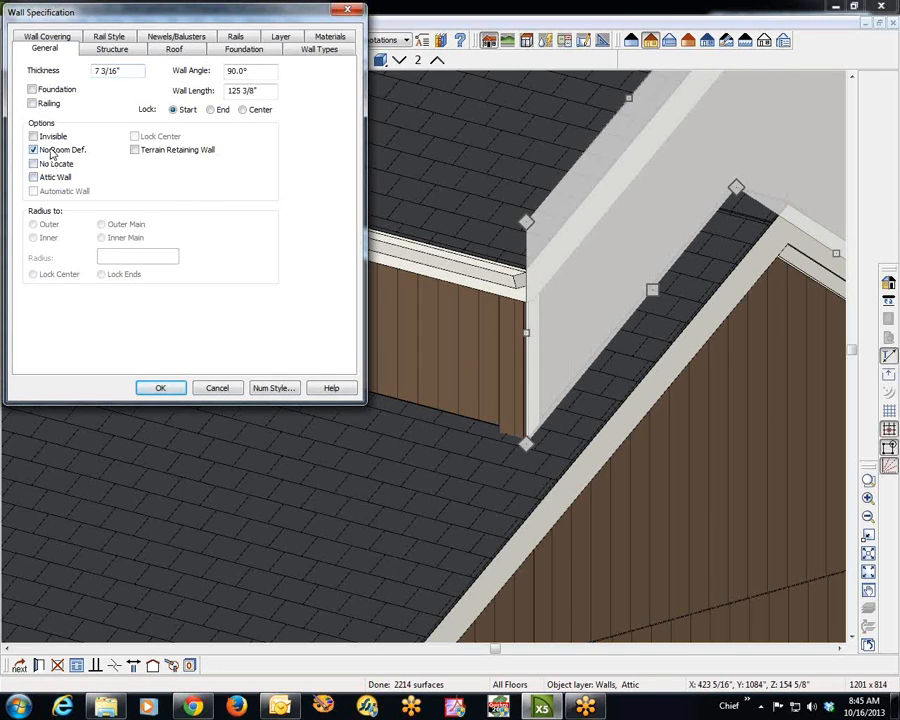
{"action": "left_click", "coordinate": [175, 388]}
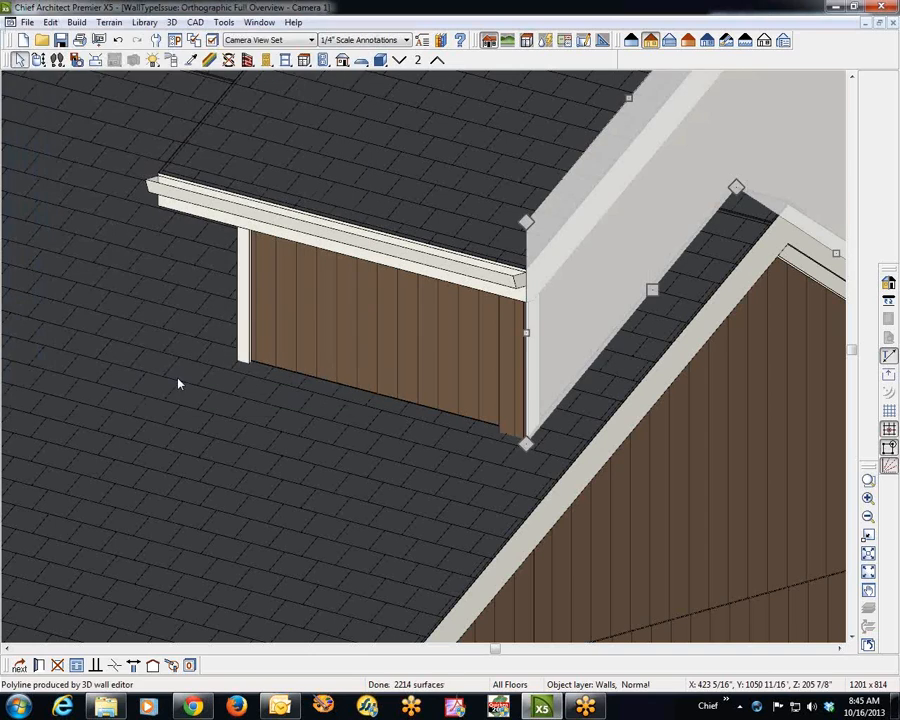
Step: Extend the top of the corner board at the dormer's far front corner up to the roof edge
{"action": "scroll", "coordinate": [392, 352], "scroll_direction": "down", "scroll_amount": 4}
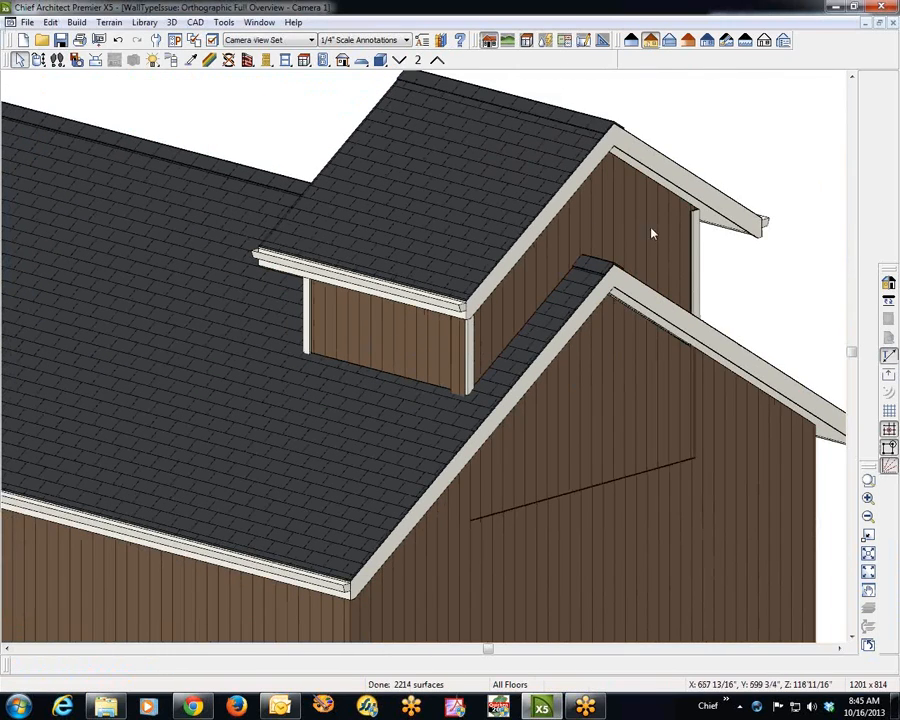
{"action": "left_click", "coordinate": [694, 214]}
{"action": "left_click_drag", "start_coordinate": [695, 211], "coordinate": [697, 196]}
{"action": "key", "text": "space"}
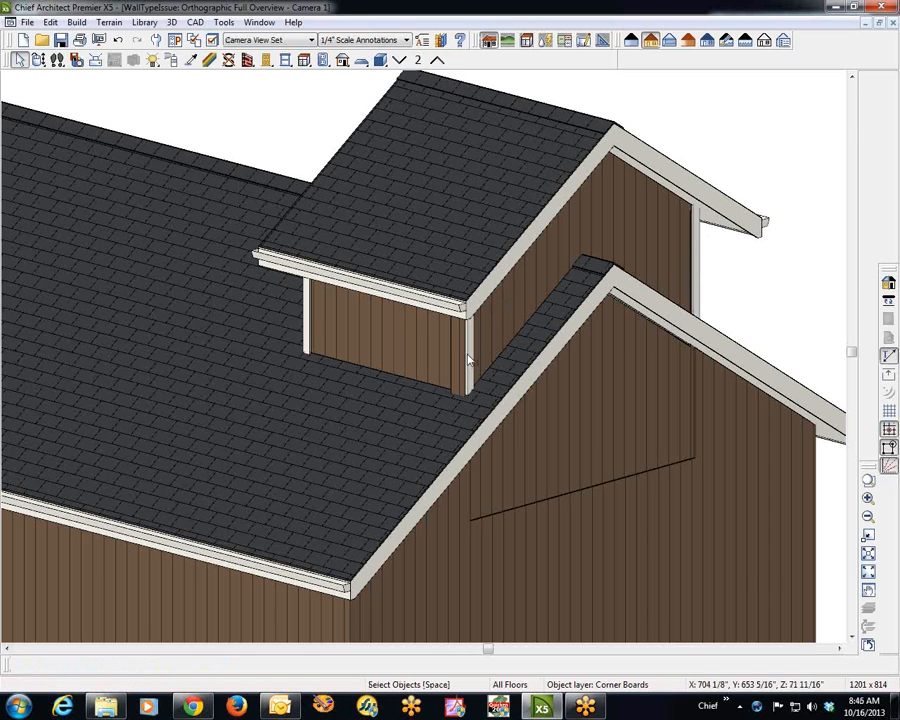
Step: In the attic floor plan, select both dormer attic walls together and make them invisible
{"action": "key", "text": "ctrl+Tab"}
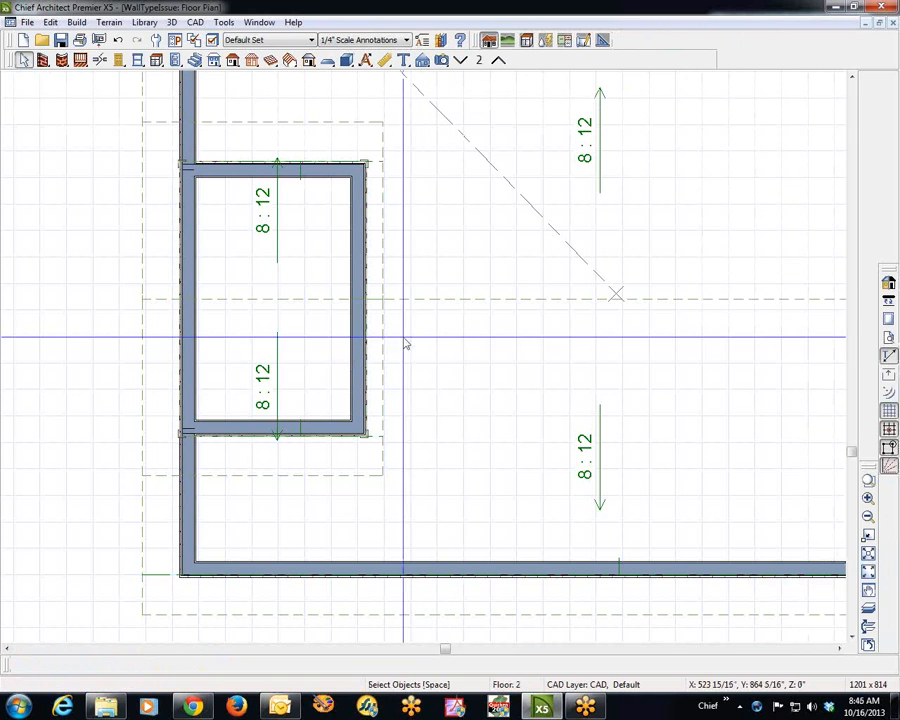
{"action": "scroll", "coordinate": [196, 202], "scroll_direction": "up", "scroll_amount": 2}
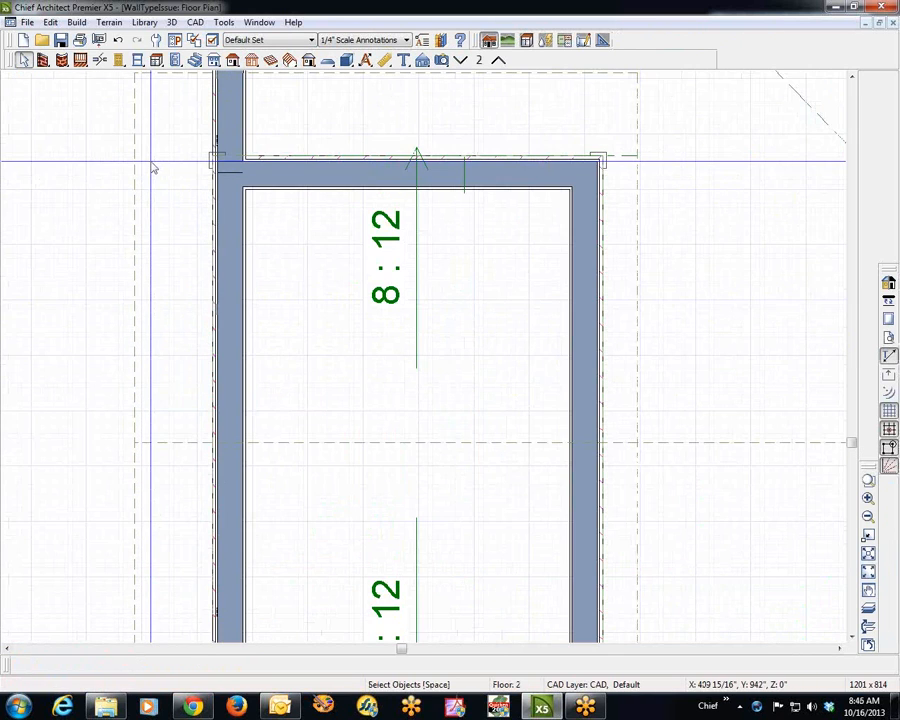
{"action": "left_click", "coordinate": [498, 60]}
{"action": "scroll", "coordinate": [288, 320], "scroll_direction": "down", "scroll_amount": 3}
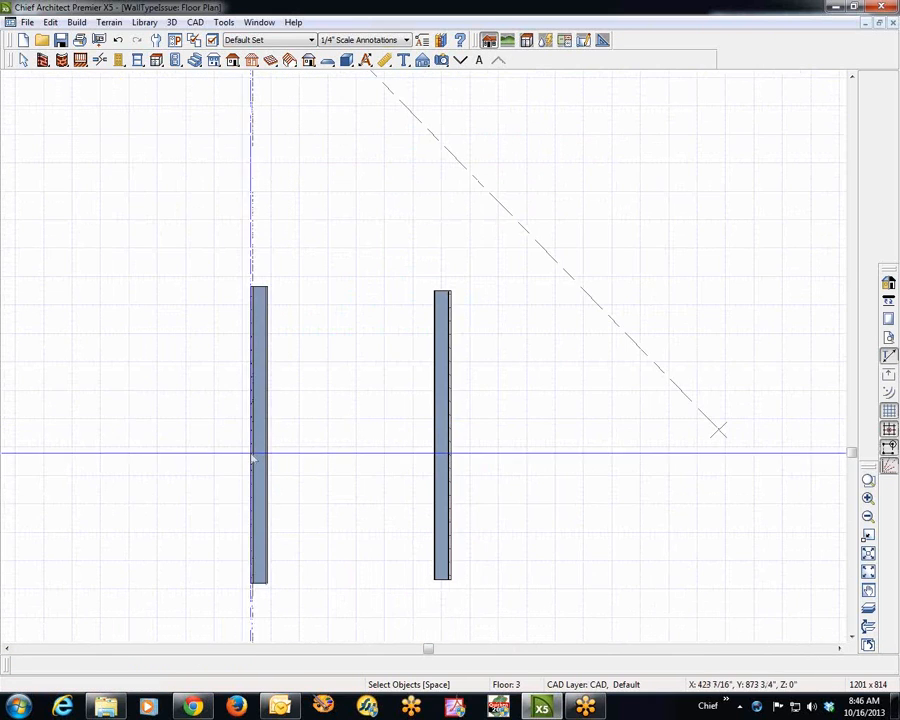
{"action": "left_click", "coordinate": [254, 445]}
{"action": "left_click", "coordinate": [437, 458], "text": "shift"}
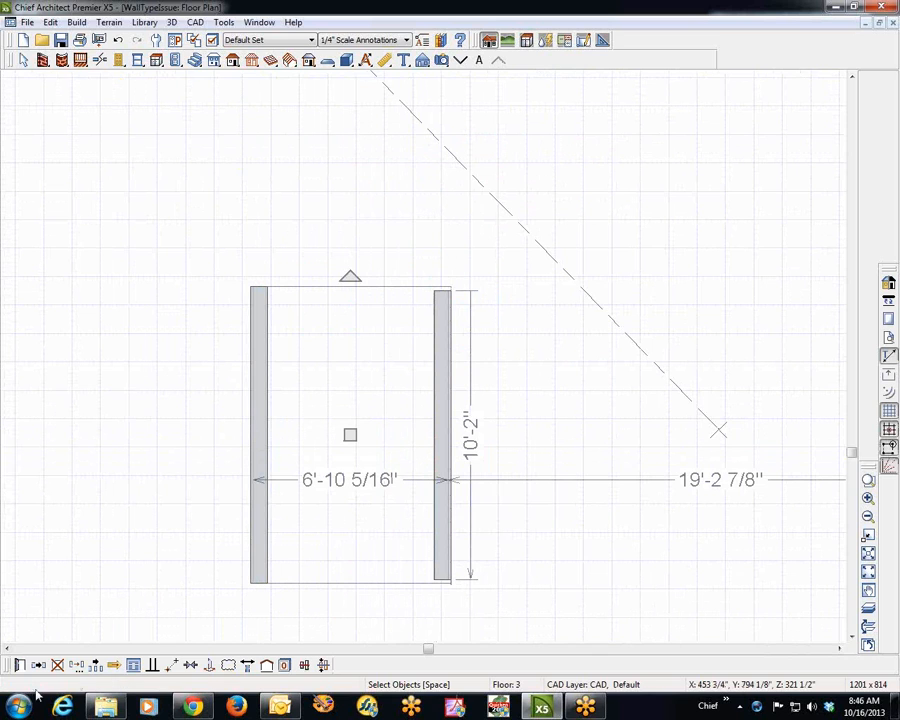
{"action": "left_click", "coordinate": [19, 663]}
{"action": "left_click", "coordinate": [52, 137]}
{"action": "left_click", "coordinate": [160, 388]}
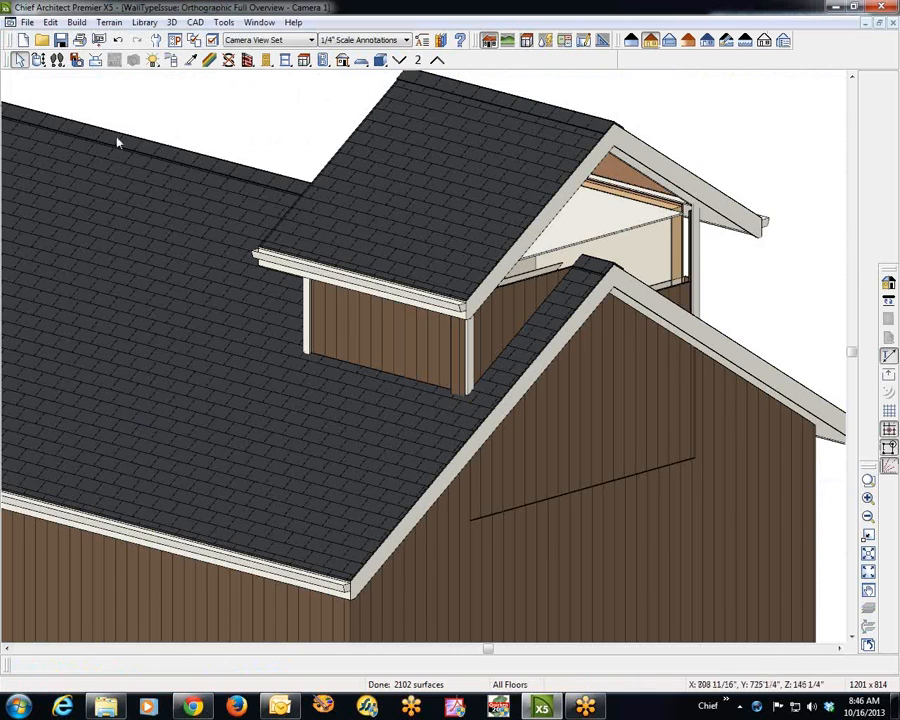
Step: Turn the 3D overview to face the gable end and check the invisible attic wall in the dormer's front opening
{"action": "left_click", "coordinate": [41, 40]}
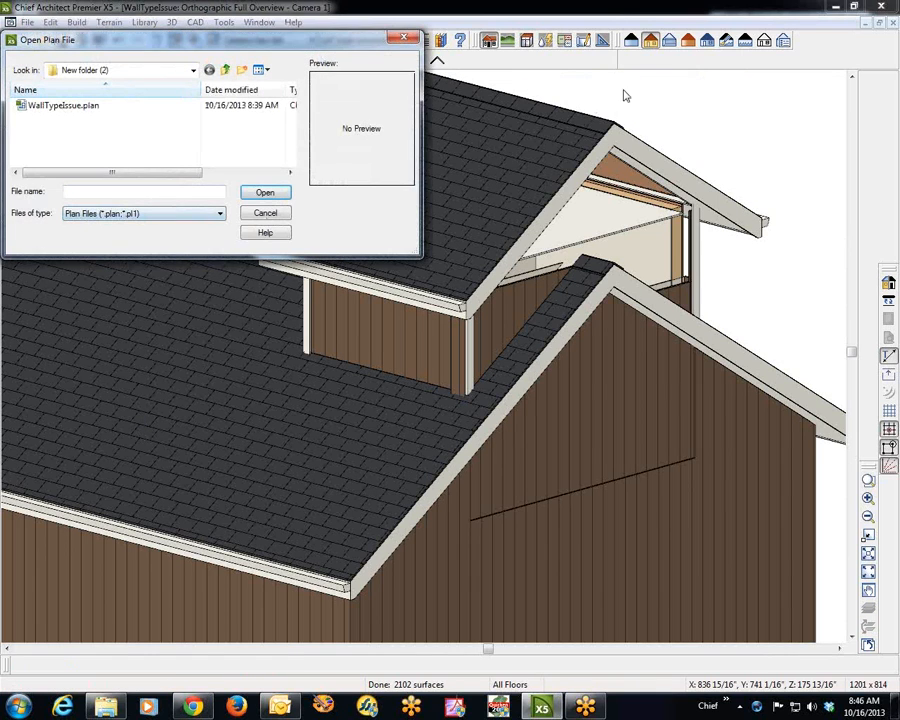
{"action": "left_click", "coordinate": [262, 213]}
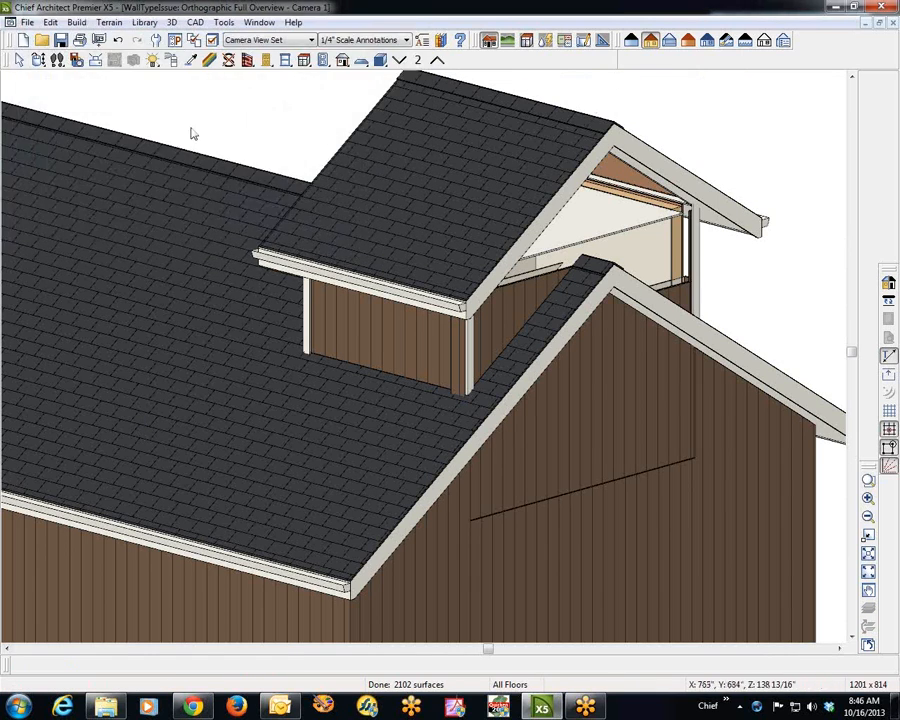
{"action": "left_click", "coordinate": [38, 59]}
{"action": "left_click_drag", "start_coordinate": [402, 234], "coordinate": [279, 233]}
{"action": "key", "text": "space"}
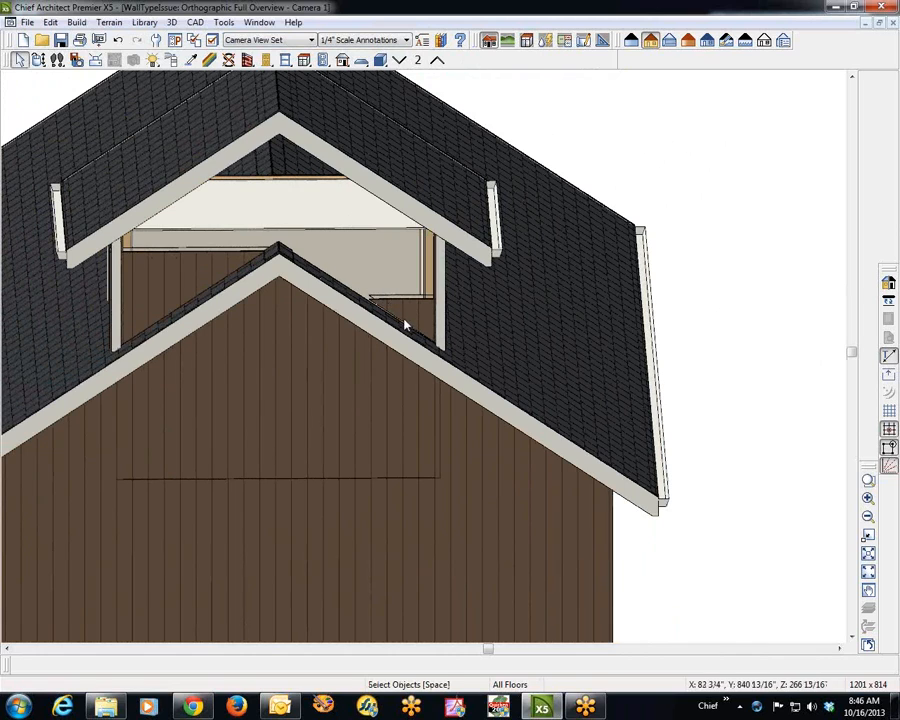
{"action": "left_click", "coordinate": [418, 318]}
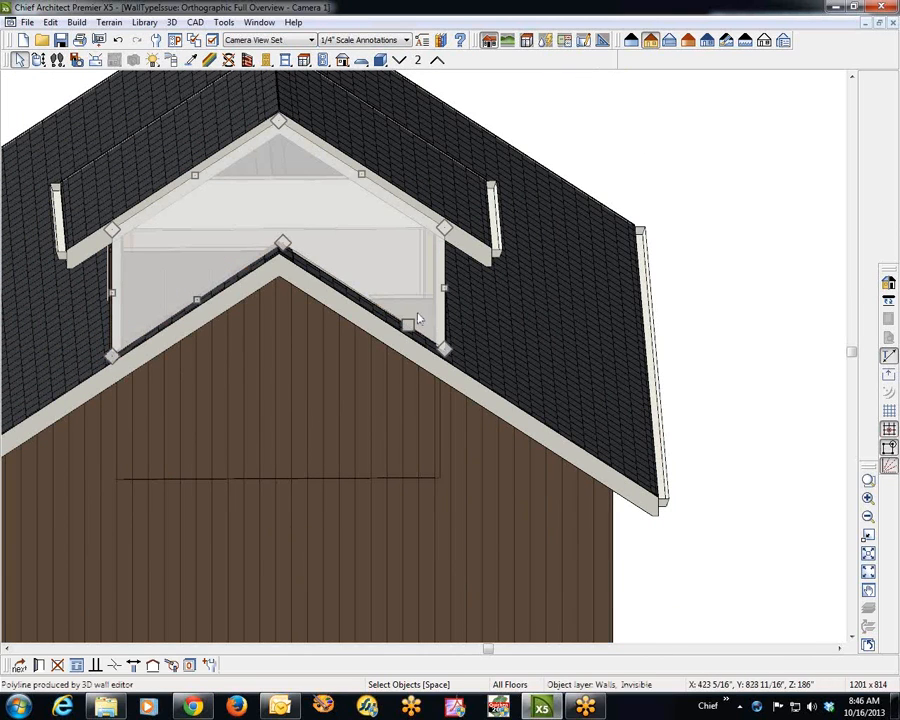
{"action": "left_click", "coordinate": [281, 378]}
{"action": "left_click", "coordinate": [174, 286]}
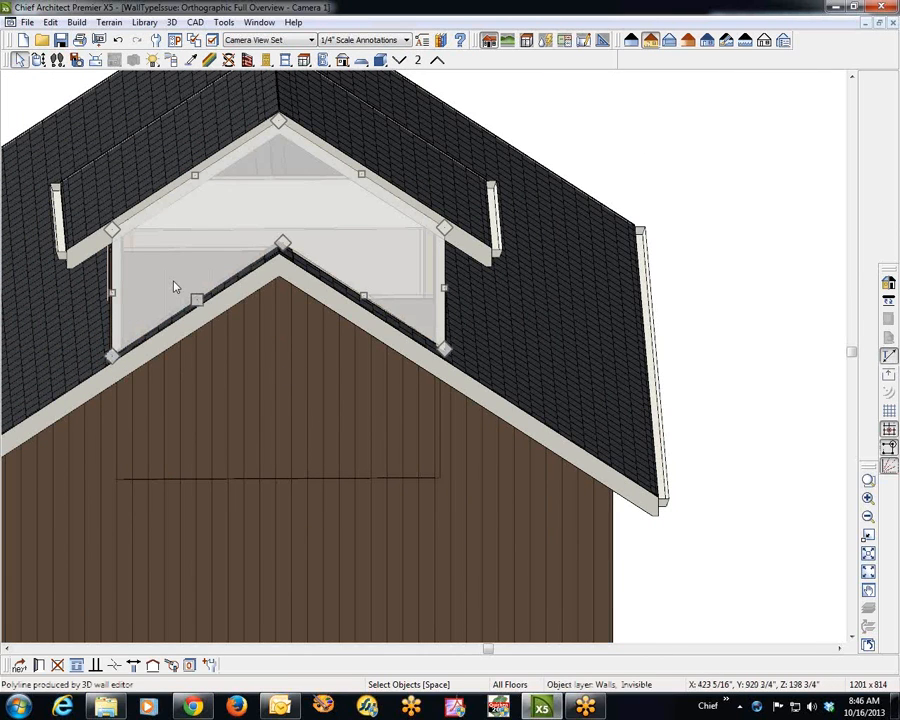
{"action": "left_click", "coordinate": [315, 368]}
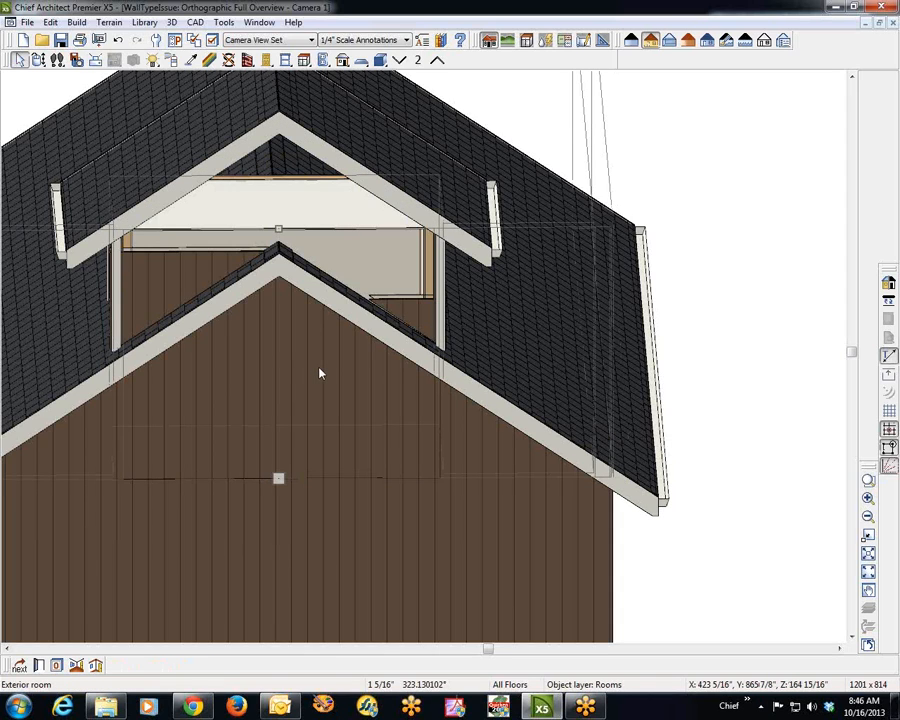
Step: Stretch both upper corners and the peak of the gable-end wall below the dormer up to the dormer roof
{"action": "left_click", "coordinate": [265, 402]}
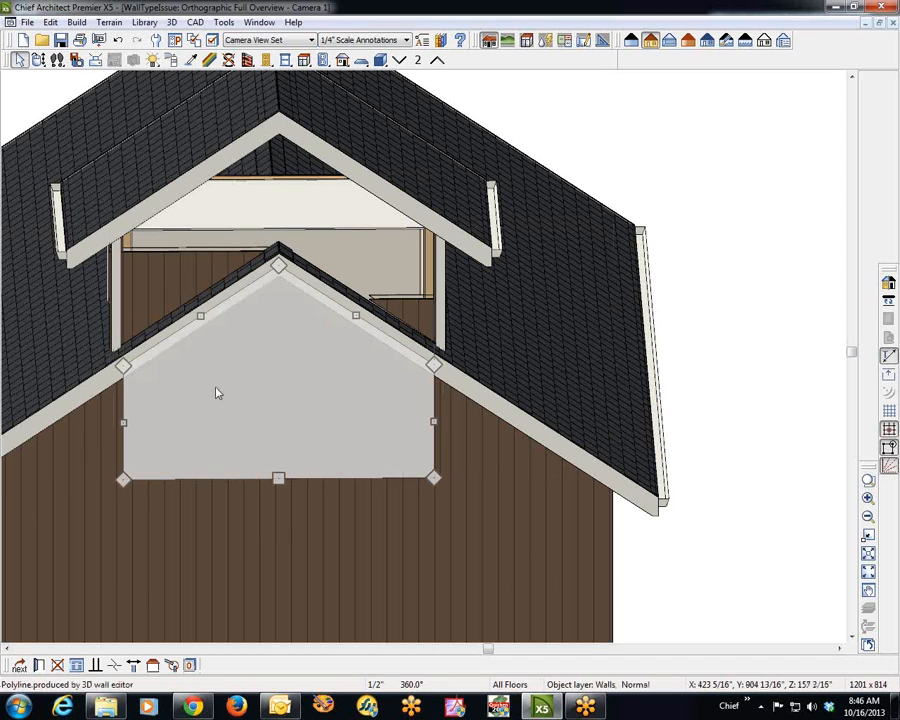
{"action": "left_click_drag", "start_coordinate": [124, 366], "coordinate": [131, 225]}
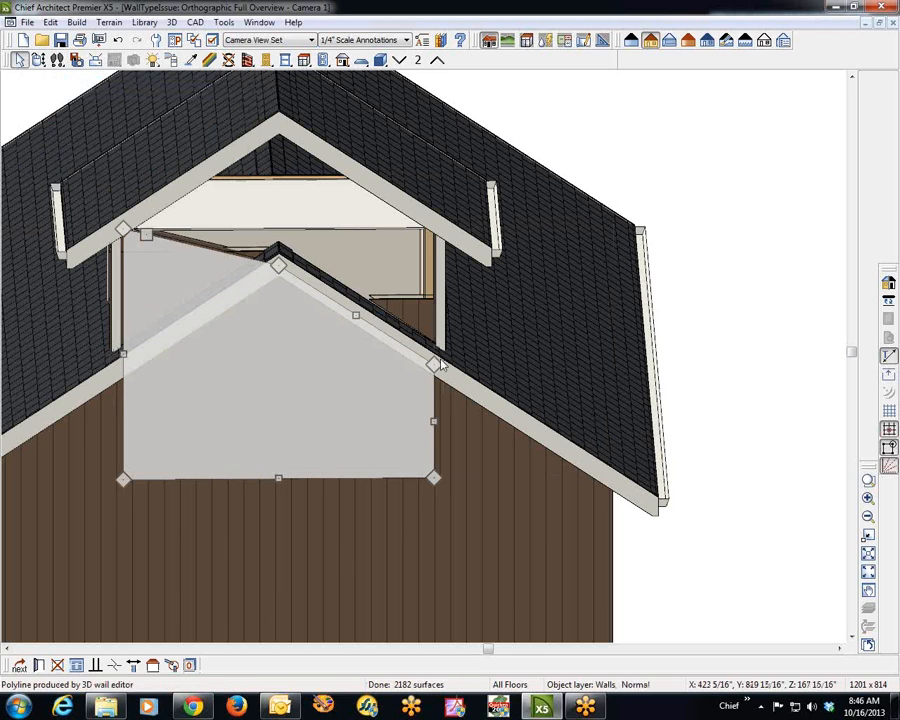
{"action": "left_click_drag", "start_coordinate": [433, 366], "coordinate": [433, 222]}
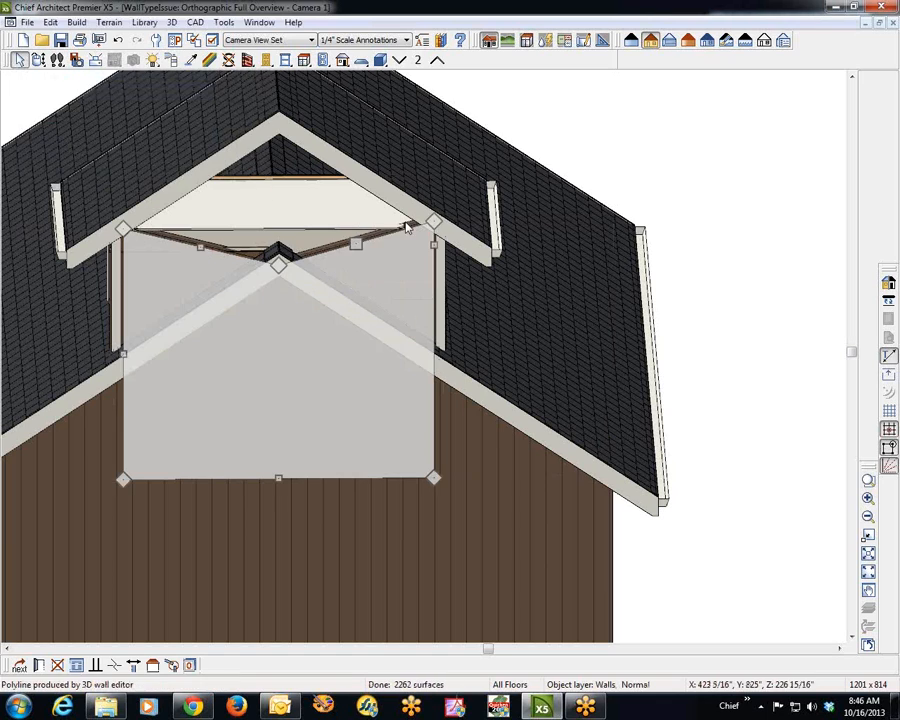
{"action": "left_click_drag", "start_coordinate": [277, 237], "coordinate": [281, 125]}
{"action": "key", "text": "Escape"}
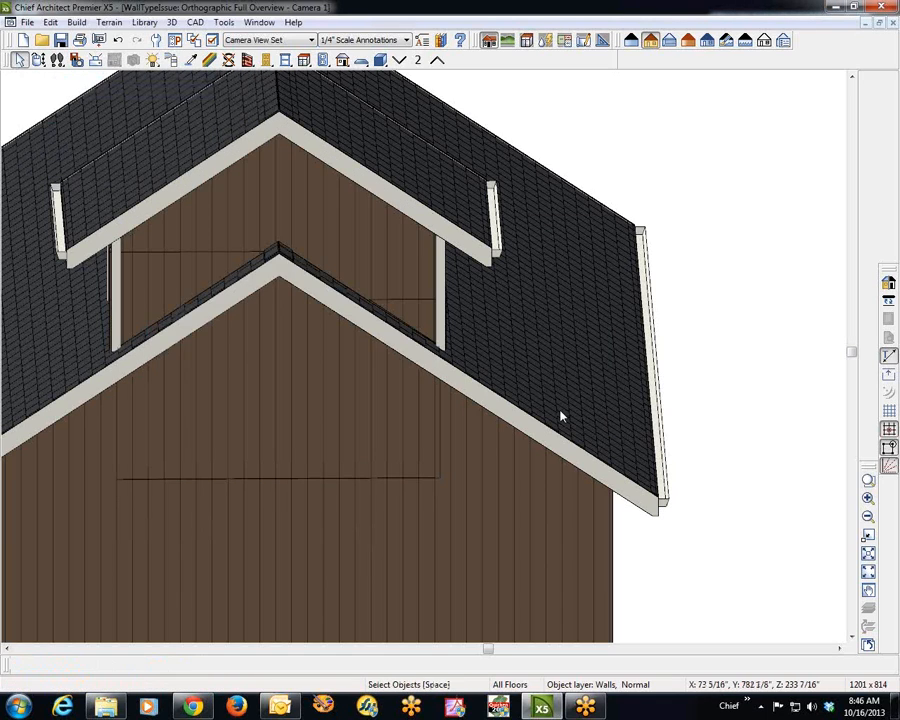
Step: Inspect the dormer's front and back walls in the 3D overview, and return to the attic floor plan
{"action": "left_click", "coordinate": [38, 59]}
{"action": "left_click_drag", "start_coordinate": [66, 160], "coordinate": [205, 173]}
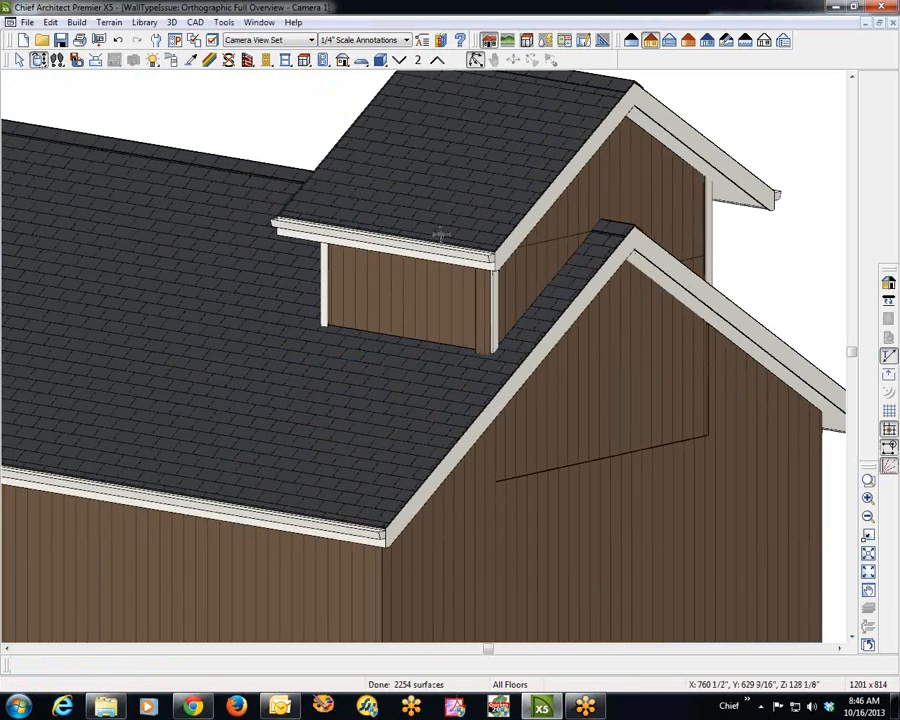
{"action": "left_click_drag", "start_coordinate": [478, 340], "coordinate": [769, 323]}
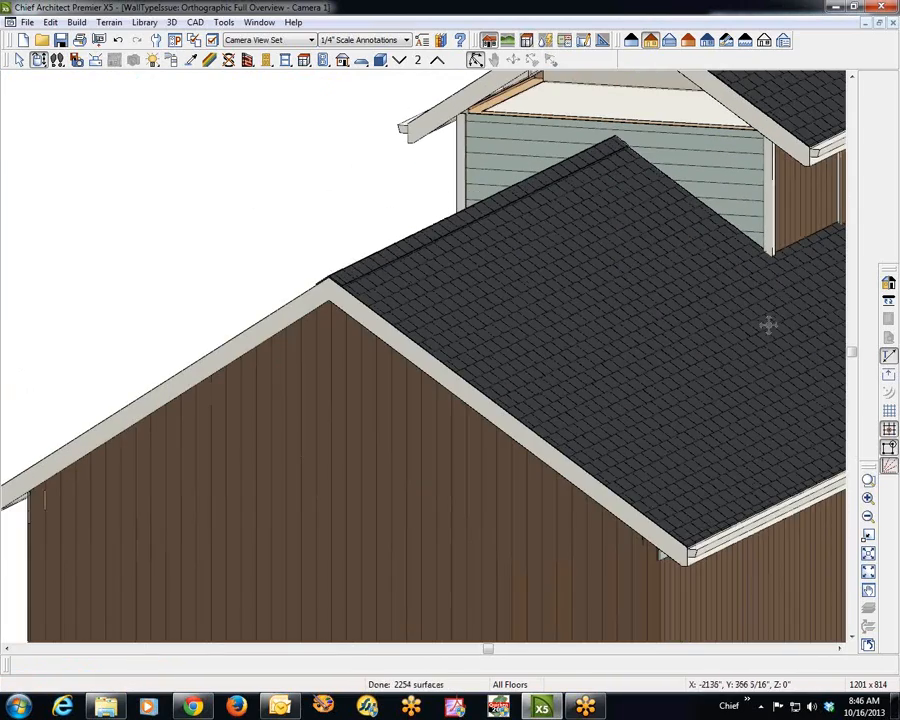
{"action": "left_click", "coordinate": [853, 78]}
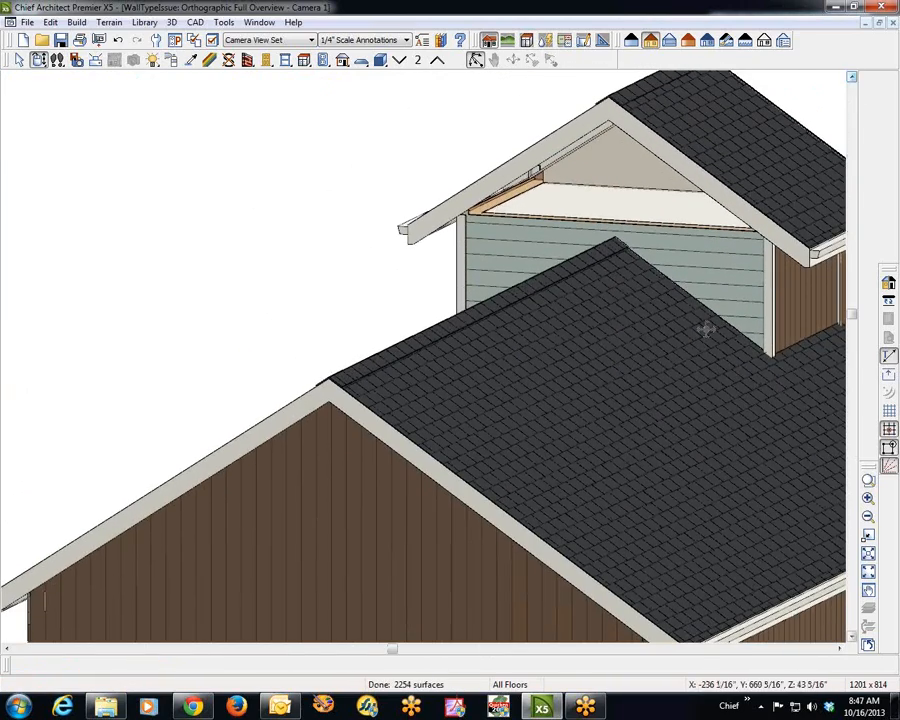
{"action": "key", "text": "space"}
{"action": "right_click", "coordinate": [707, 271]}
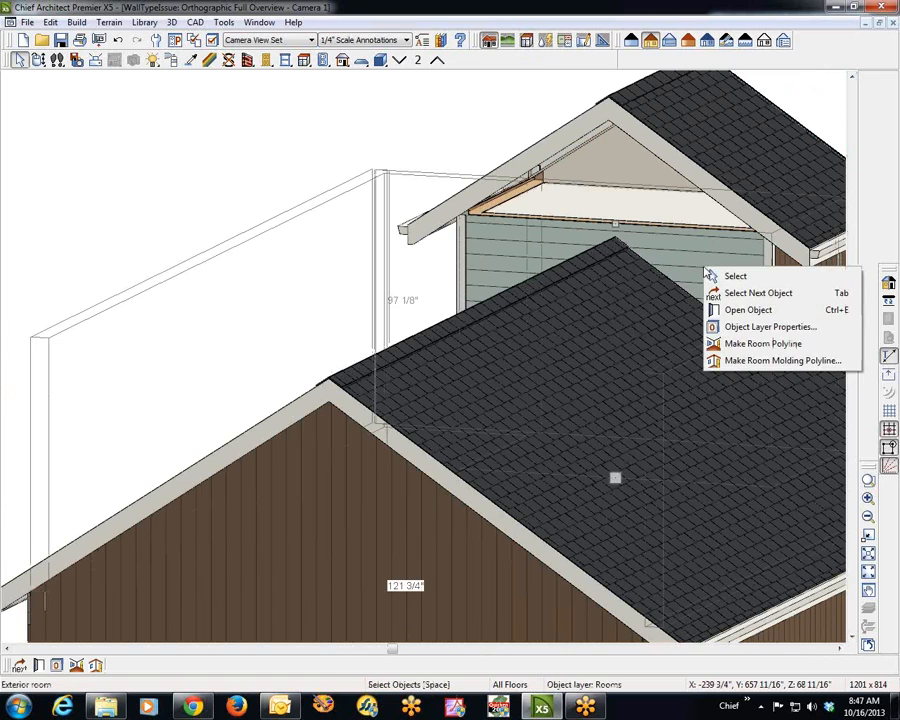
{"action": "key", "text": "alt+space"}
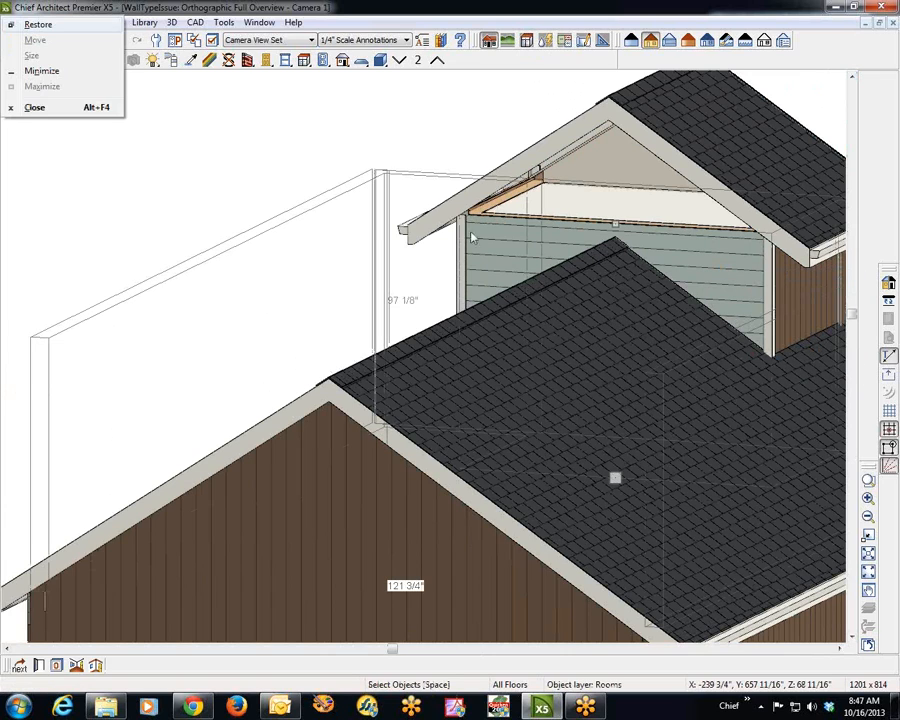
{"action": "left_click", "coordinate": [321, 174]}
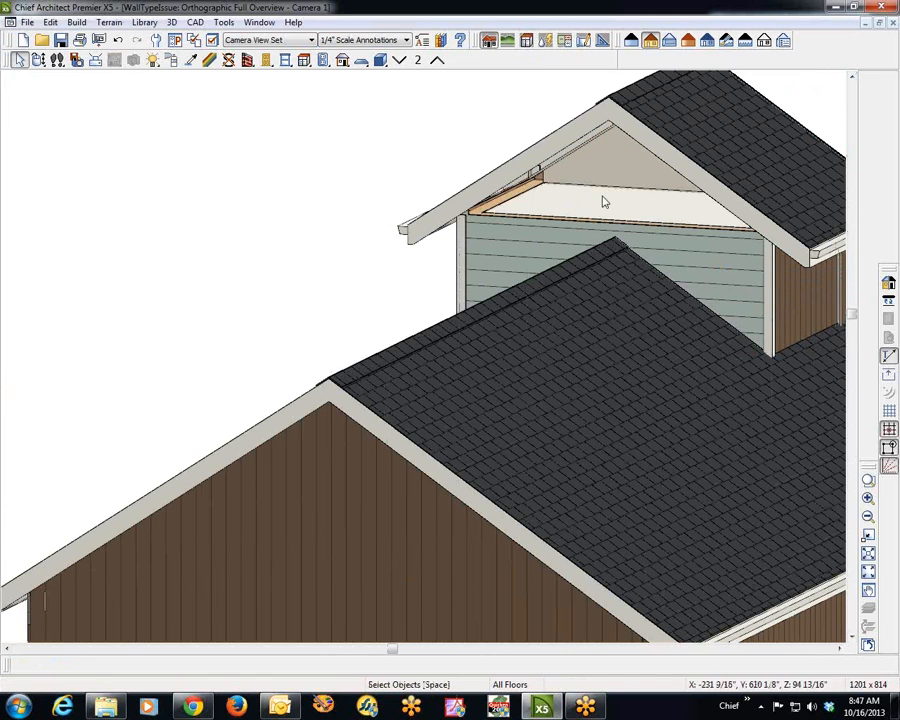
{"action": "key", "text": "ctrl+Tab"}
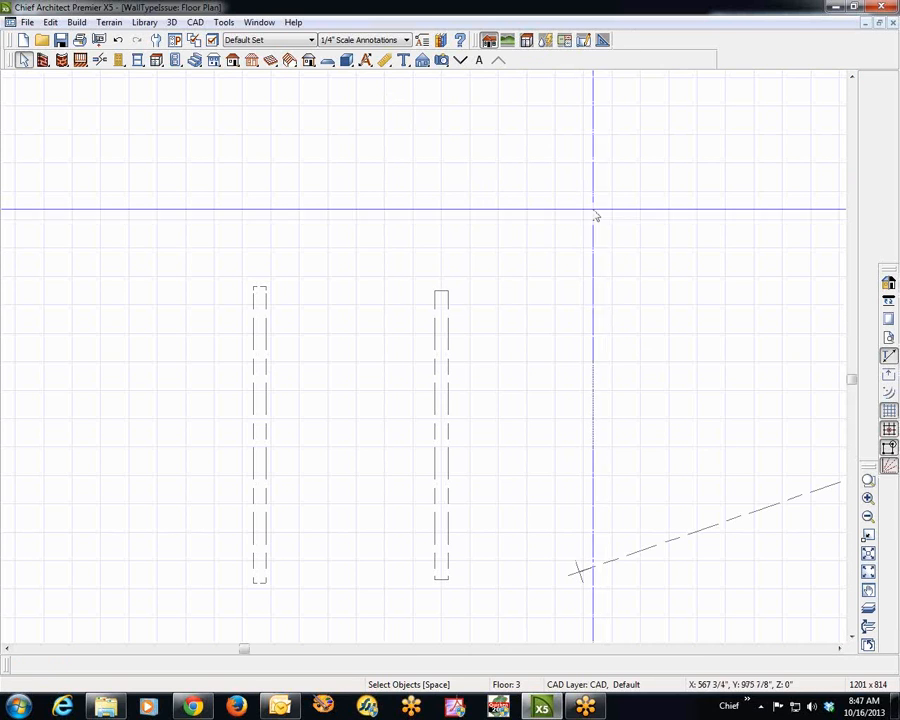
Step: In the attic floor plan, turn off the Invisible option for the dormer's back attic wall
{"action": "right_click", "coordinate": [440, 440]}
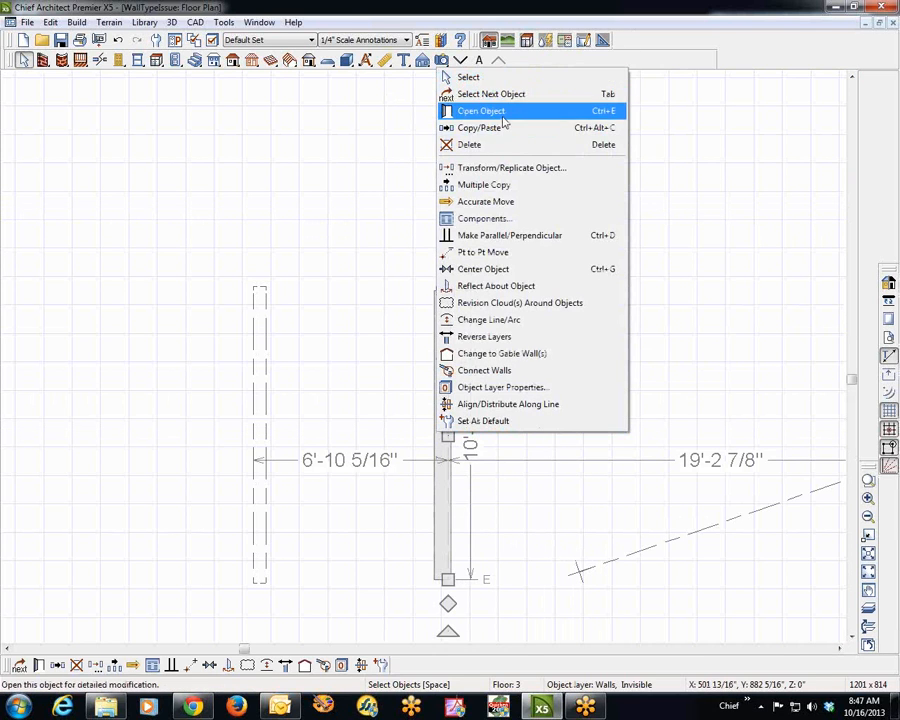
{"action": "left_click", "coordinate": [503, 114]}
{"action": "left_click", "coordinate": [58, 137]}
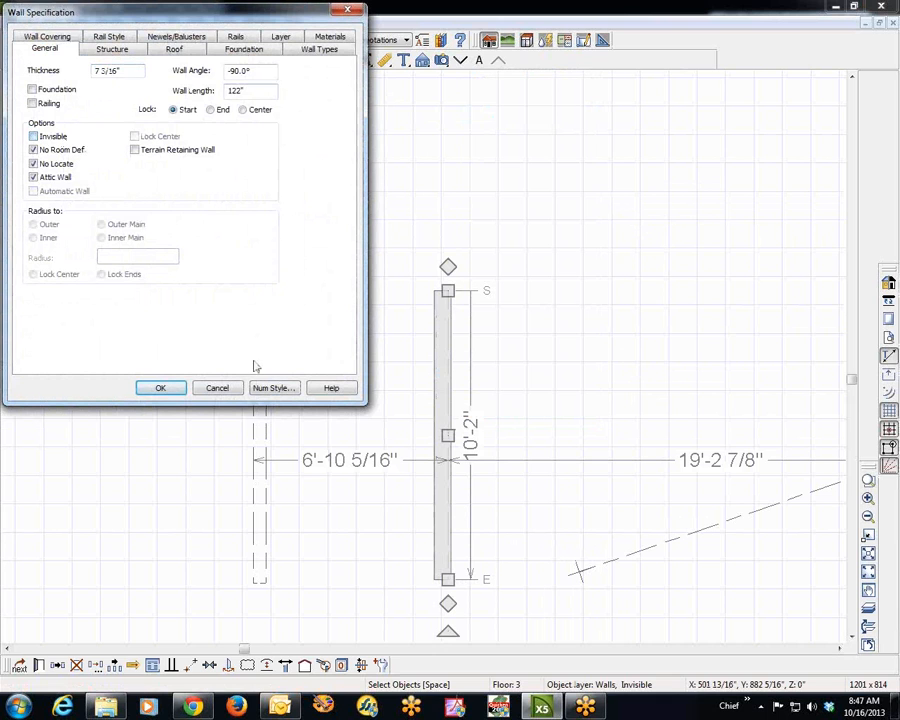
{"action": "left_click", "coordinate": [173, 388]}
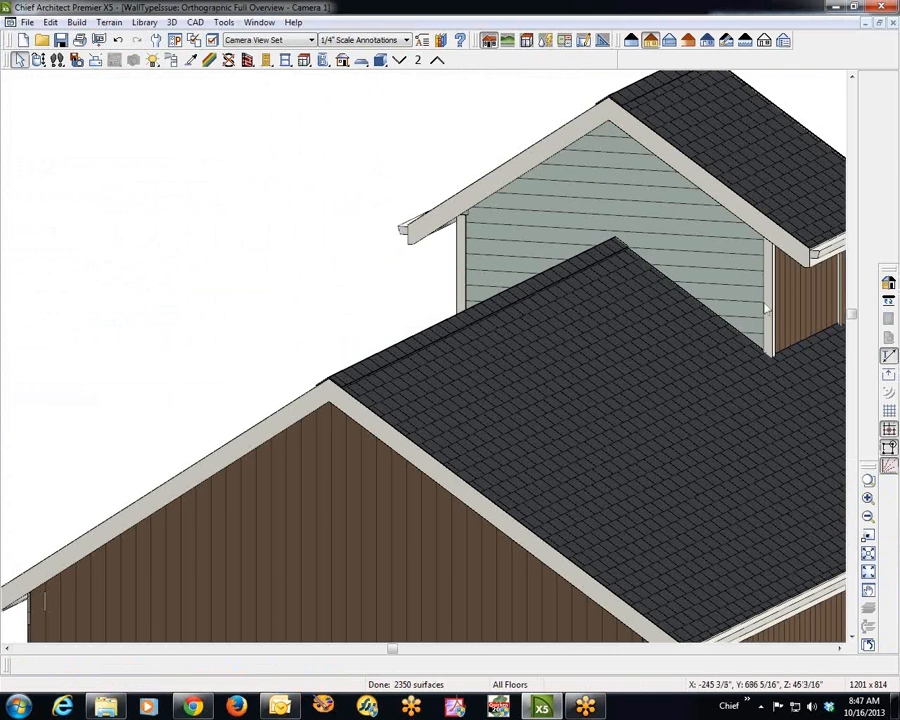
Step: Select the dormer's attic gable wall in the 3D overview and check its general options and wall type
{"action": "left_click", "coordinate": [619, 177]}
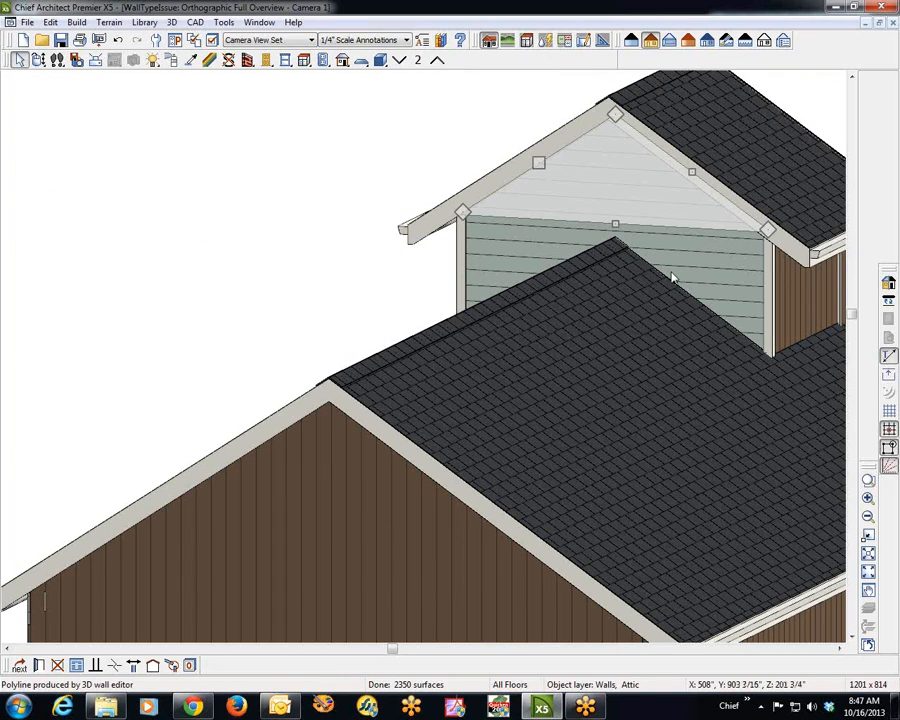
{"action": "left_click", "coordinate": [713, 281]}
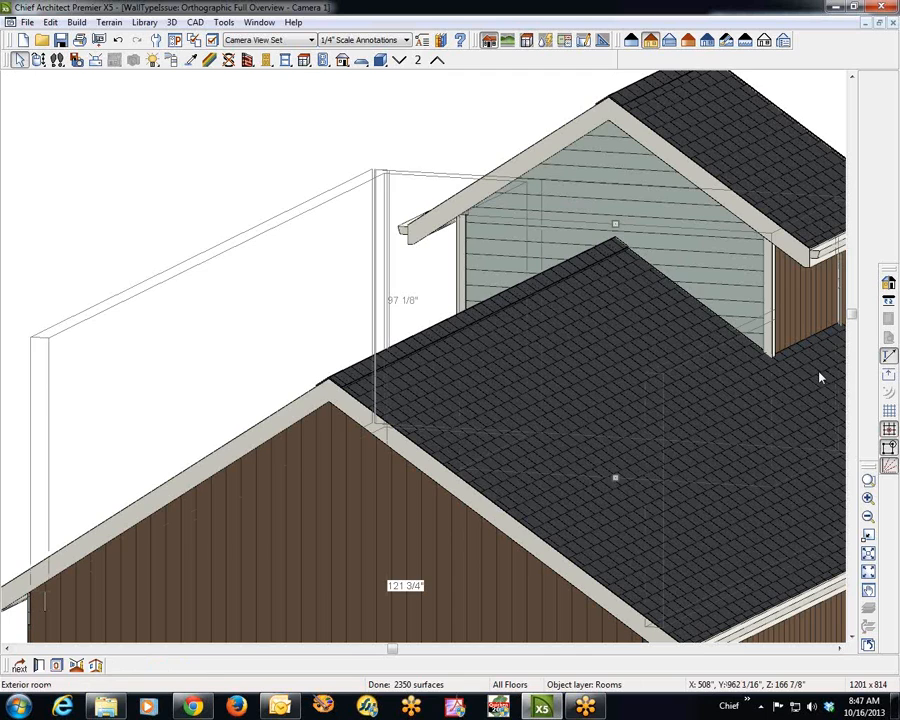
{"action": "key", "text": "Tab"}
{"action": "left_click", "coordinate": [610, 206]}
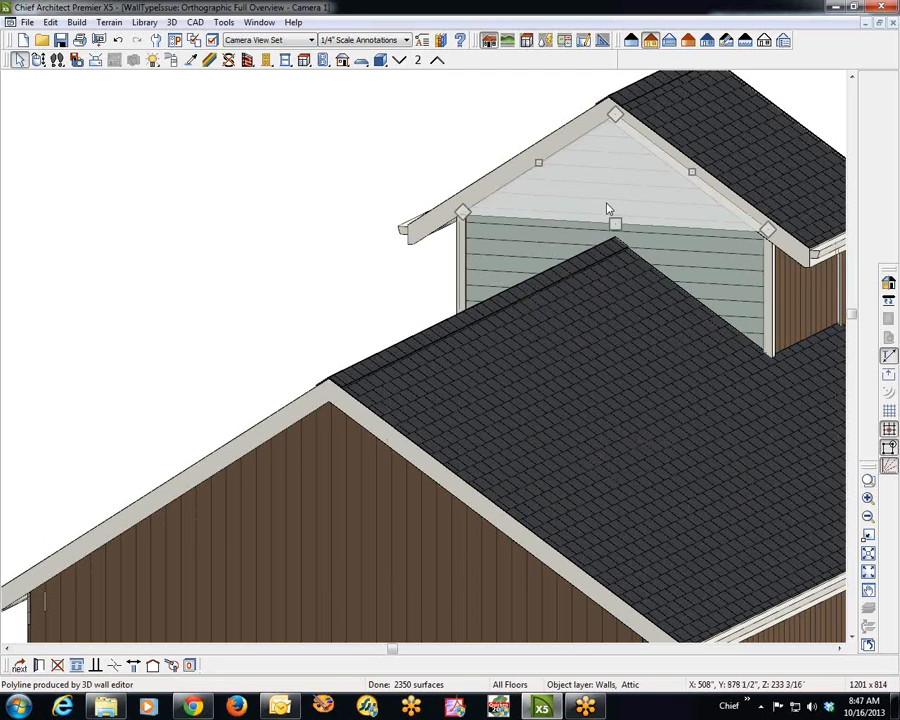
{"action": "left_click", "coordinate": [38, 666]}
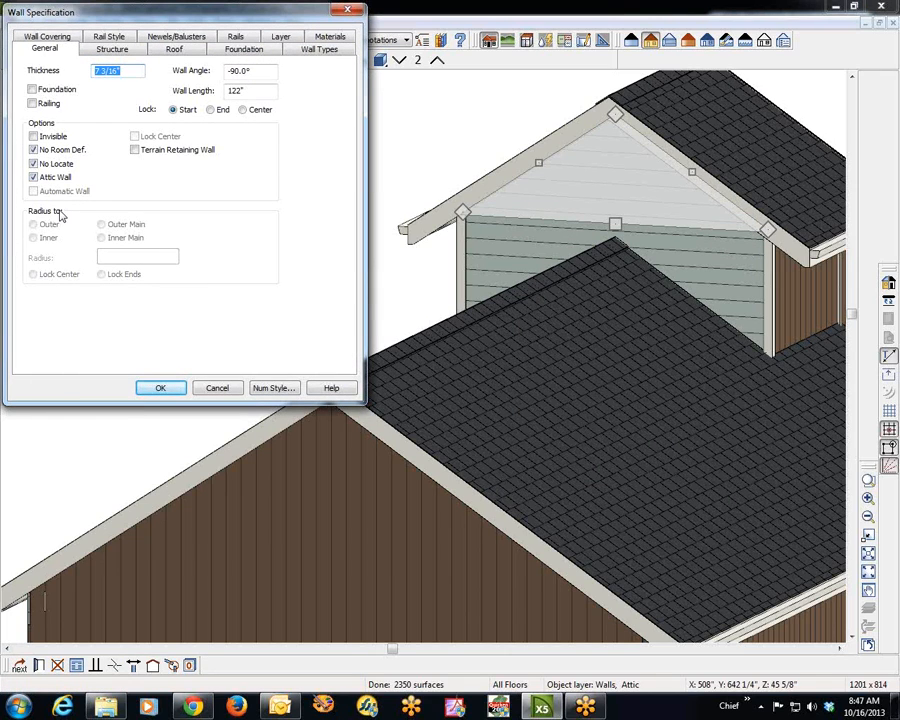
{"action": "left_click", "coordinate": [320, 49]}
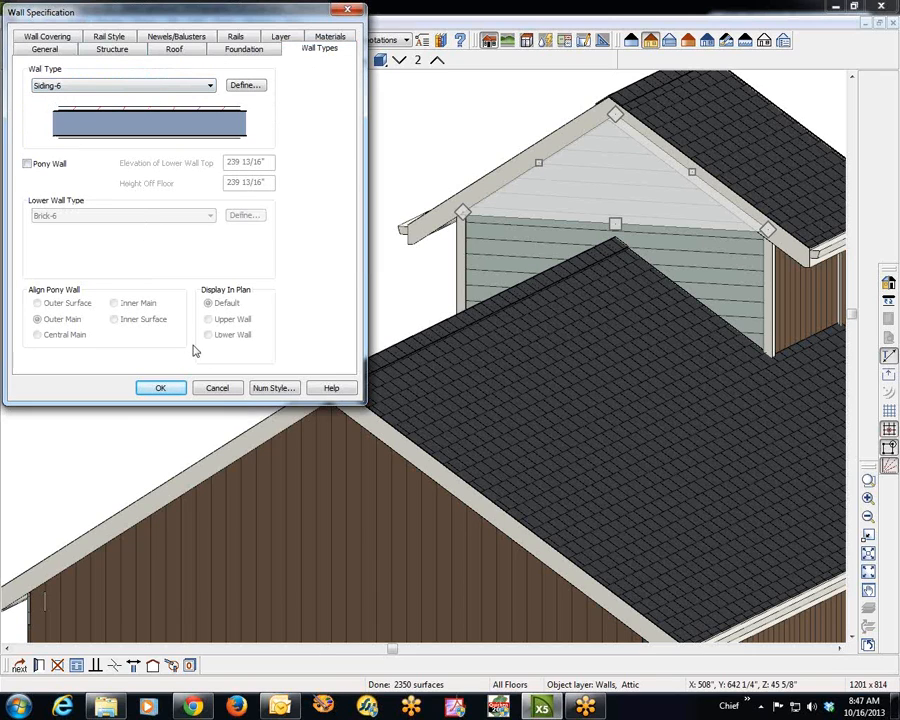
{"action": "left_click", "coordinate": [218, 389]}
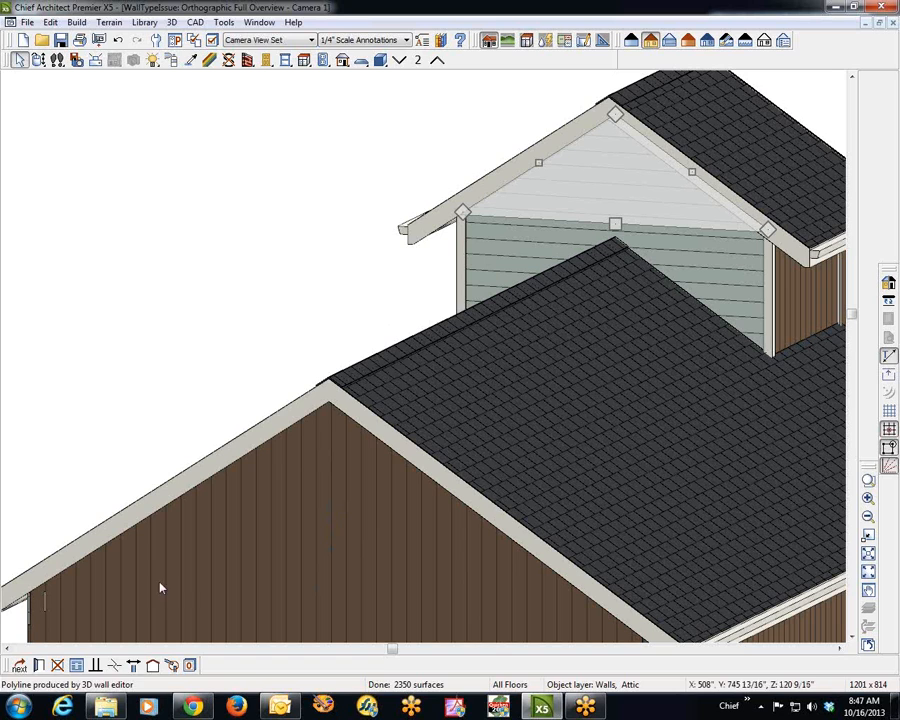
Step: Edit the attic wall's Siding-6 wall type definition so its siding layer uses the plan material Aluminum(brown) Siding
{"action": "left_click", "coordinate": [39, 665]}
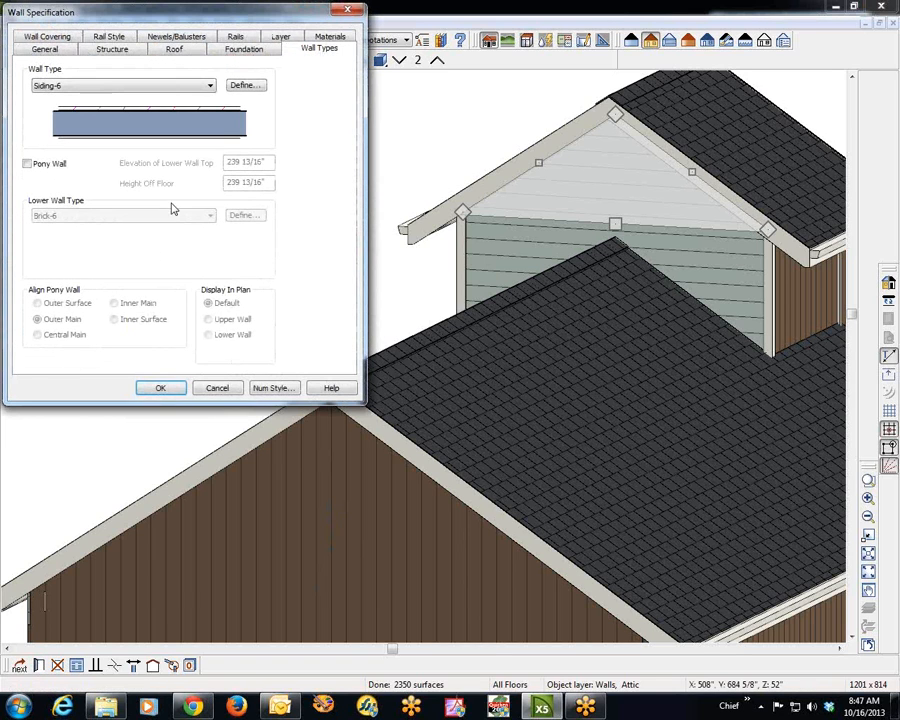
{"action": "left_click", "coordinate": [253, 88]}
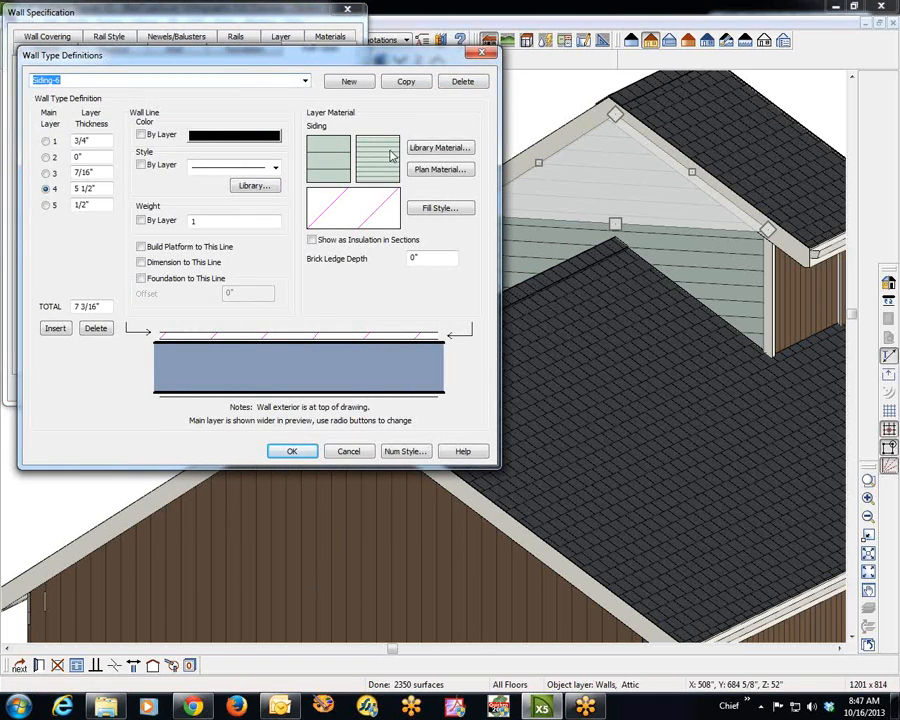
{"action": "left_click", "coordinate": [440, 170]}
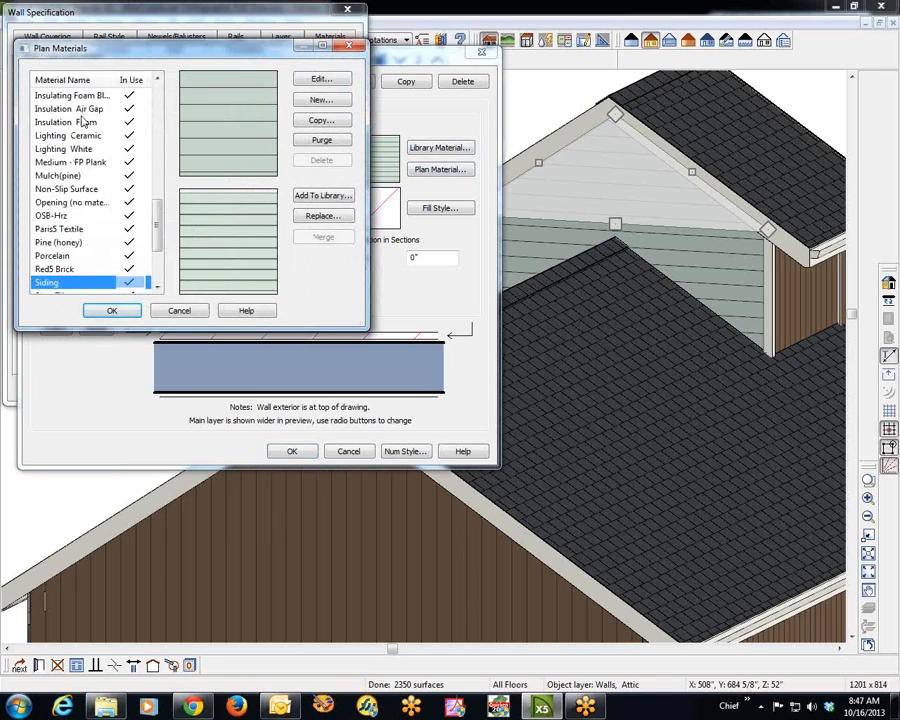
{"action": "scroll", "coordinate": [86, 121], "scroll_direction": "up", "scroll_amount": 13}
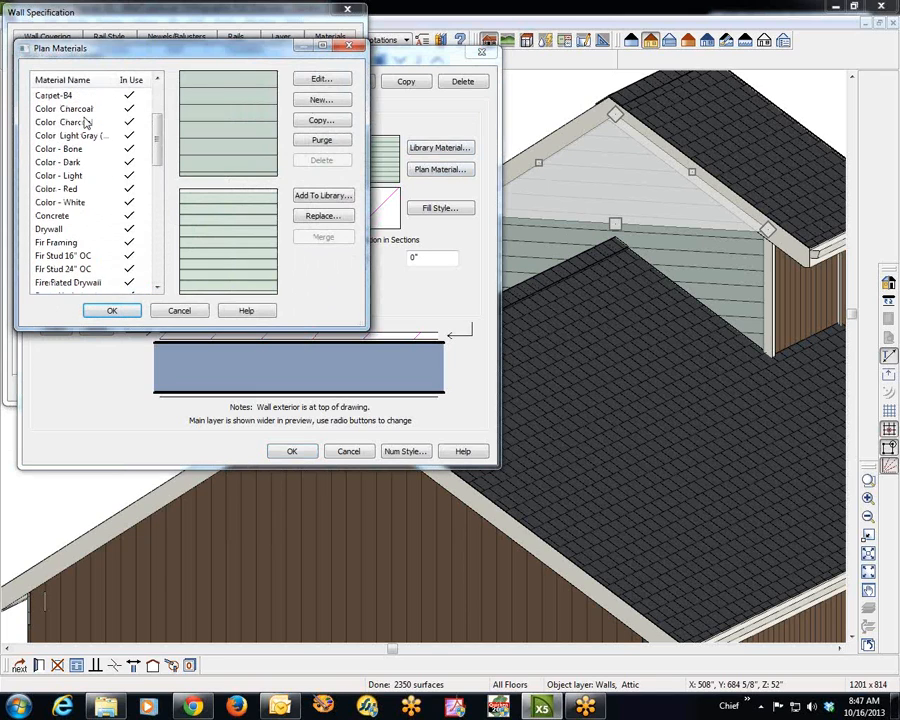
{"action": "left_click", "coordinate": [84, 112]}
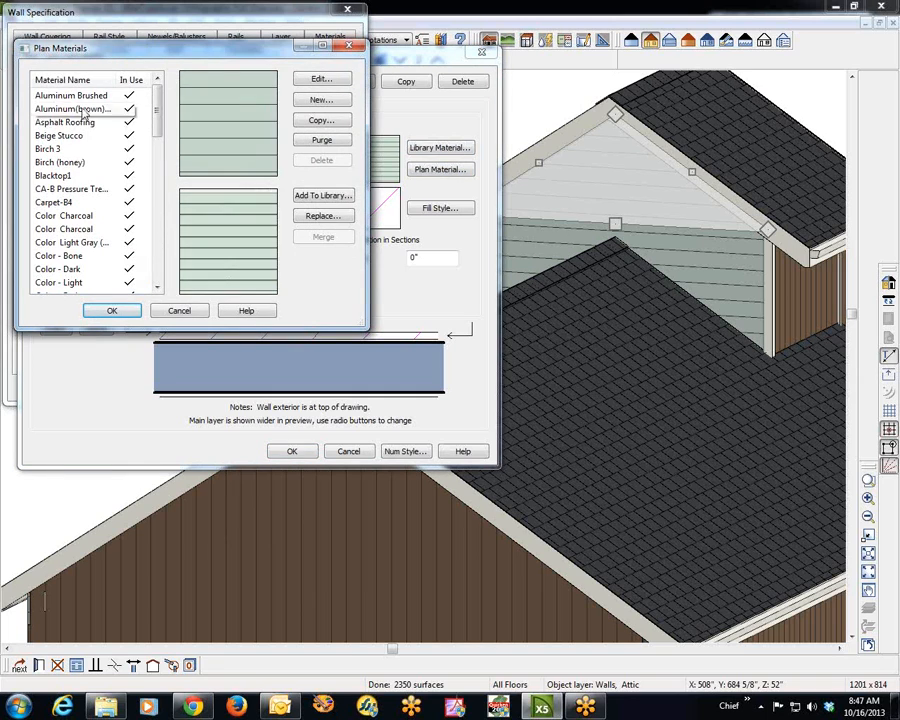
{"action": "left_click", "coordinate": [113, 311]}
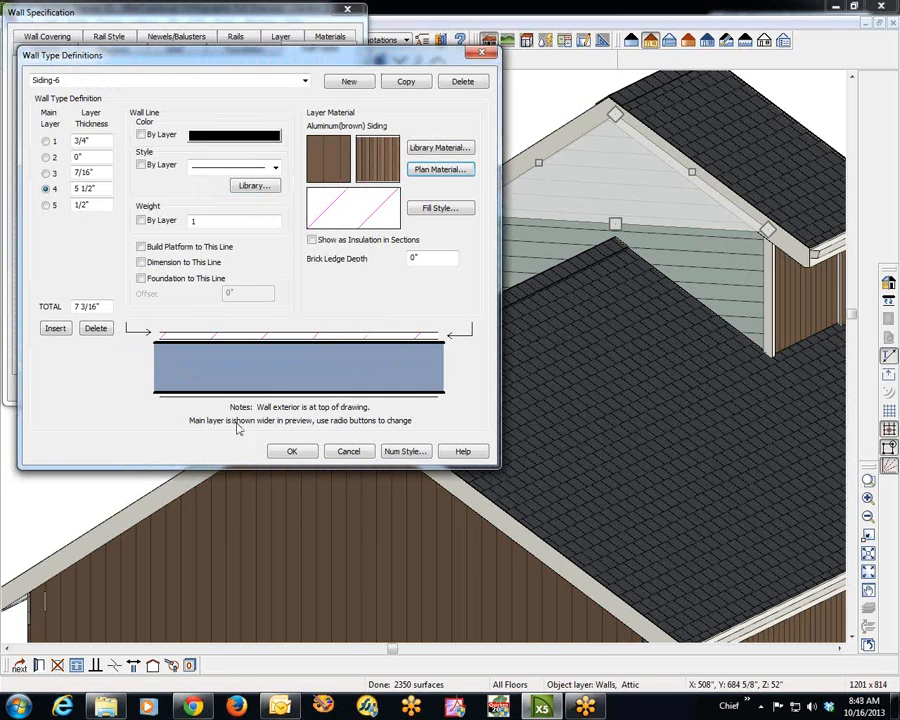
{"action": "left_click", "coordinate": [296, 451]}
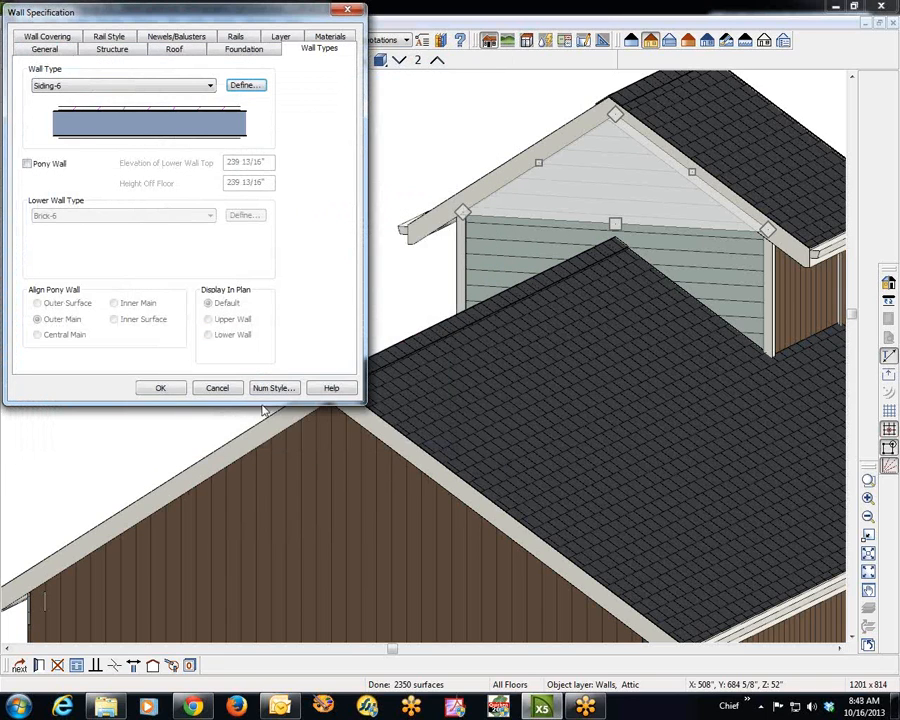
{"action": "left_click", "coordinate": [168, 387]}
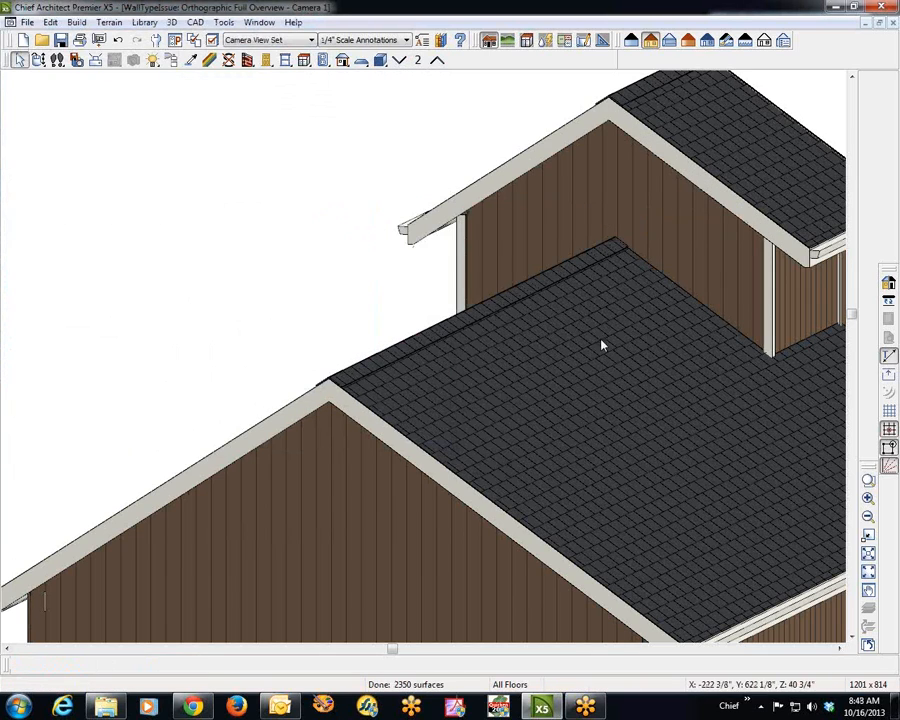
{"action": "left_click", "coordinate": [466, 238]}
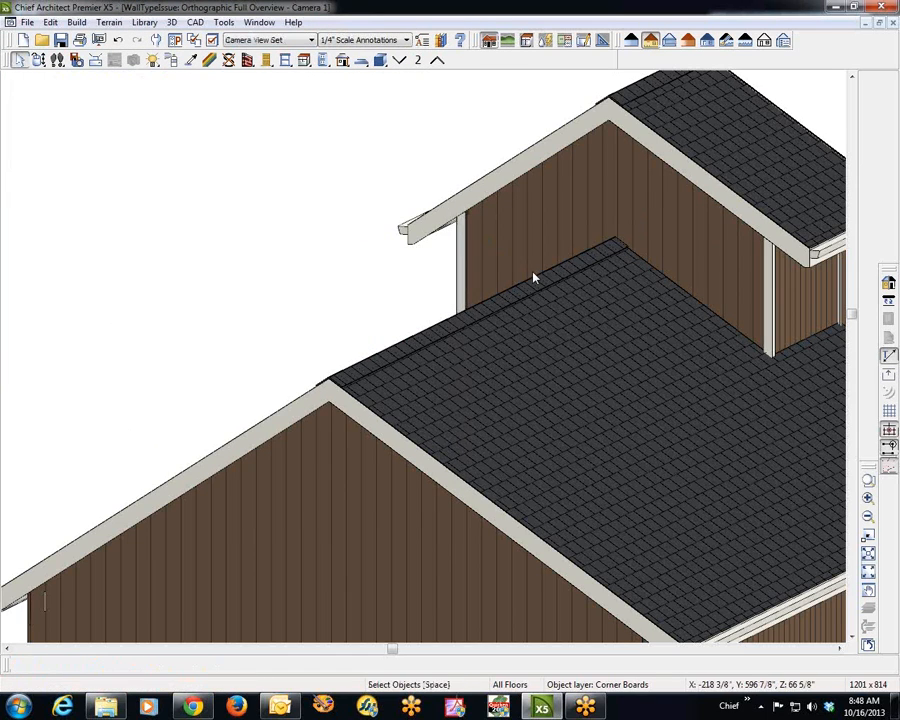
Step: In the plan's material defaults, set Walls (Exterior) to the plan material Aluminum(brown) Siding
{"action": "scroll", "coordinate": [533, 273], "scroll_direction": "down", "scroll_amount": 1}
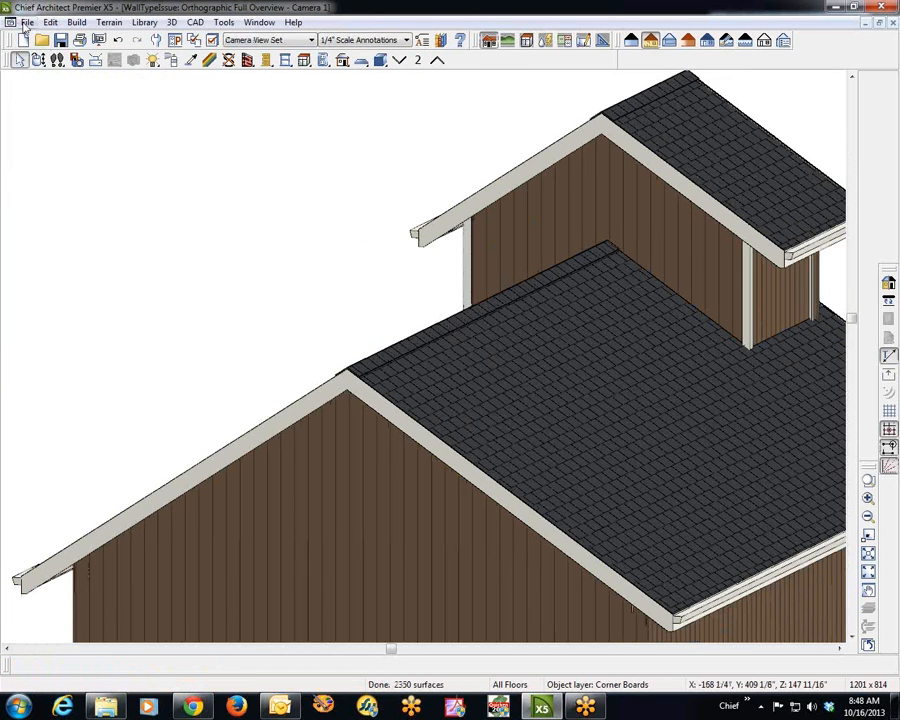
{"action": "left_click", "coordinate": [50, 22]}
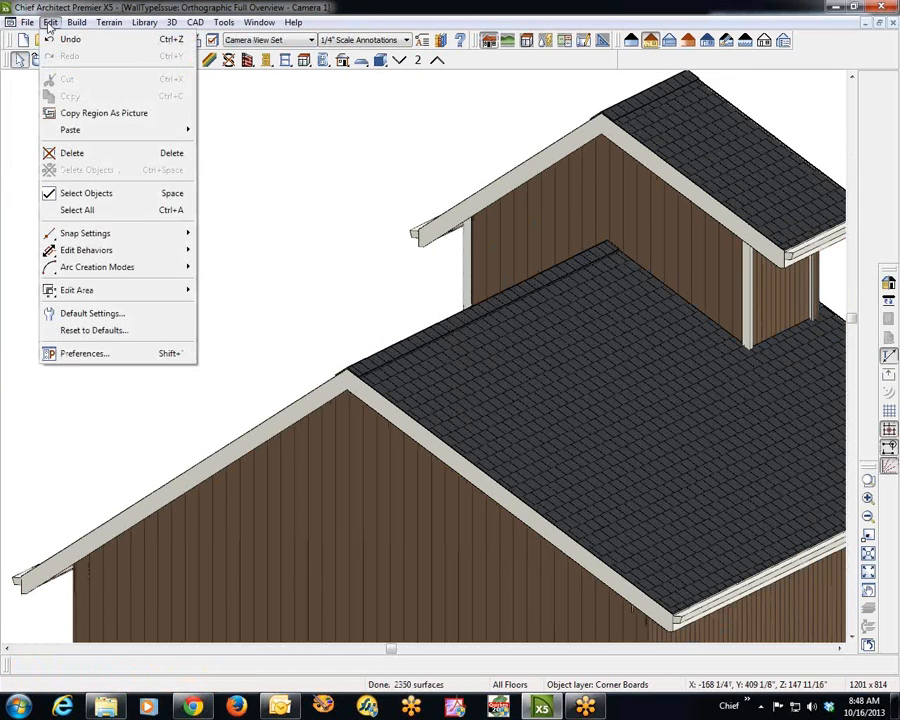
{"action": "left_click", "coordinate": [90, 313]}
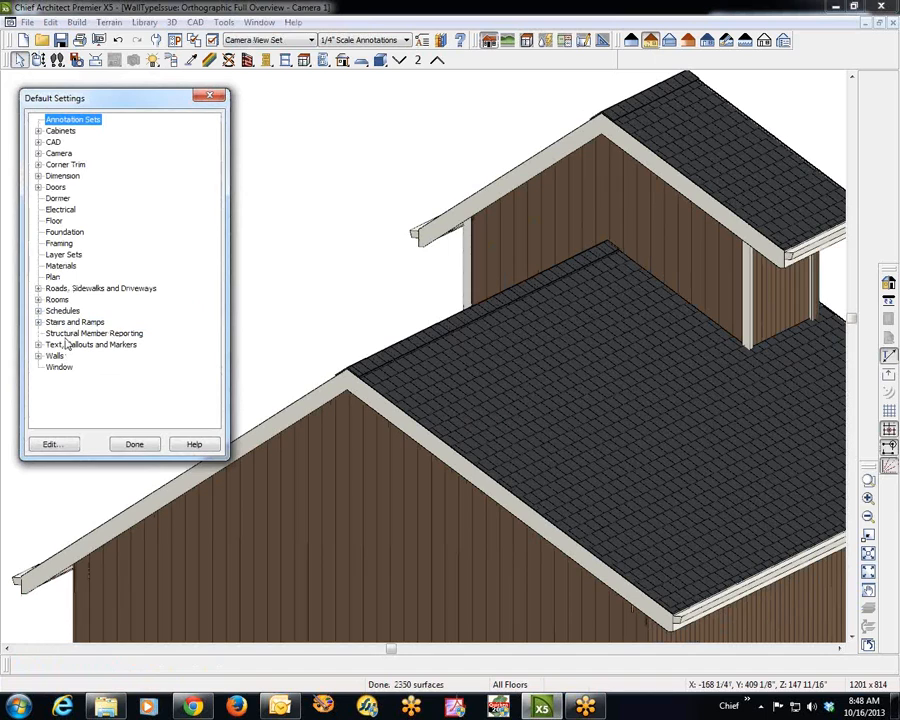
{"action": "left_click", "coordinate": [57, 268]}
{"action": "left_click", "coordinate": [48, 444]}
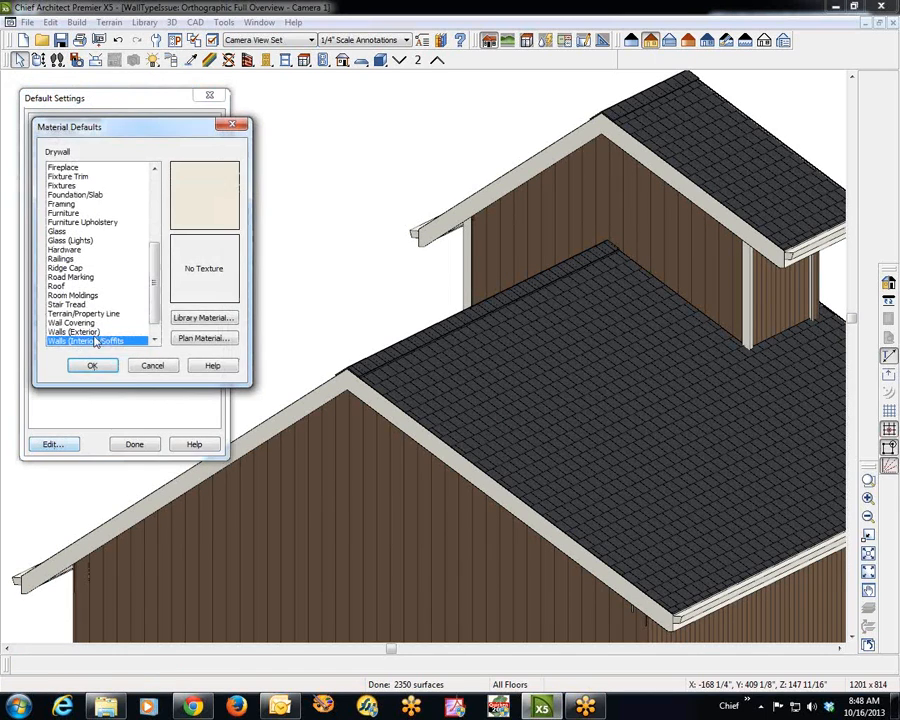
{"action": "left_click", "coordinate": [80, 332]}
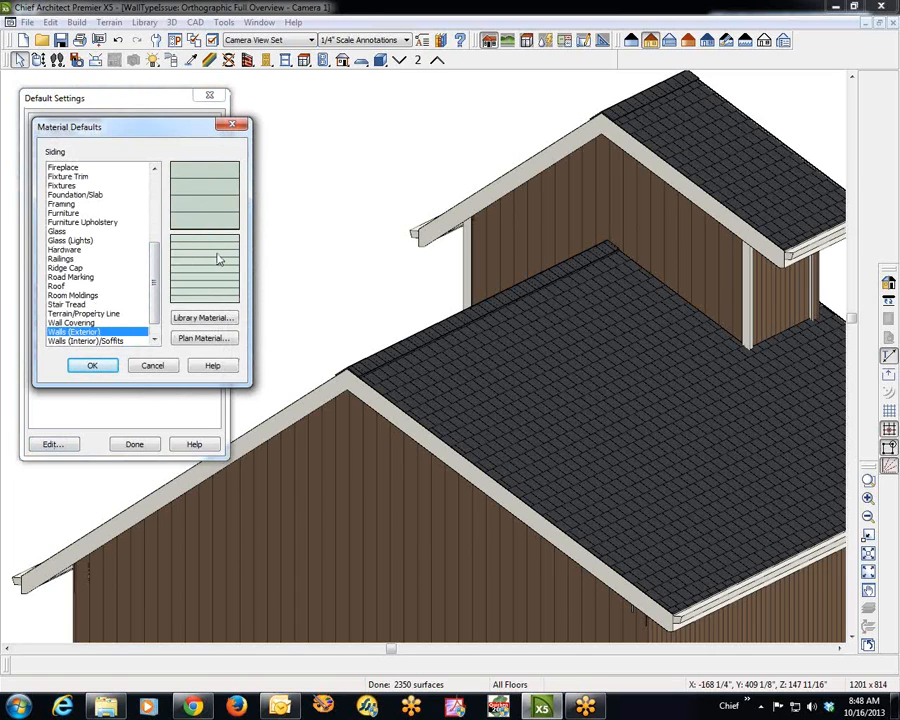
{"action": "left_click", "coordinate": [206, 338]}
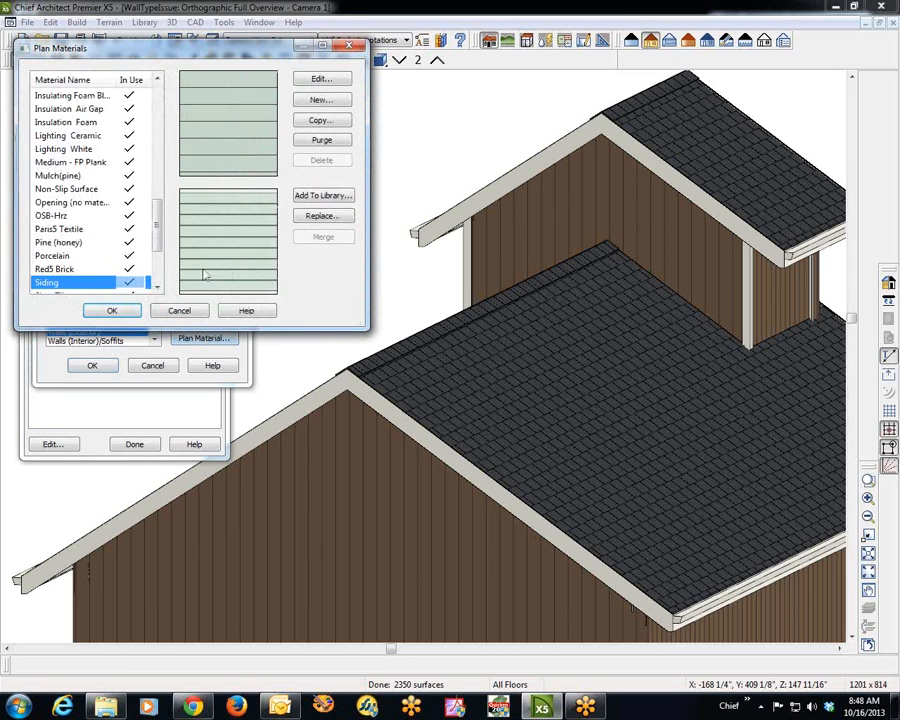
{"action": "left_click_drag", "start_coordinate": [157, 244], "coordinate": [167, 103]}
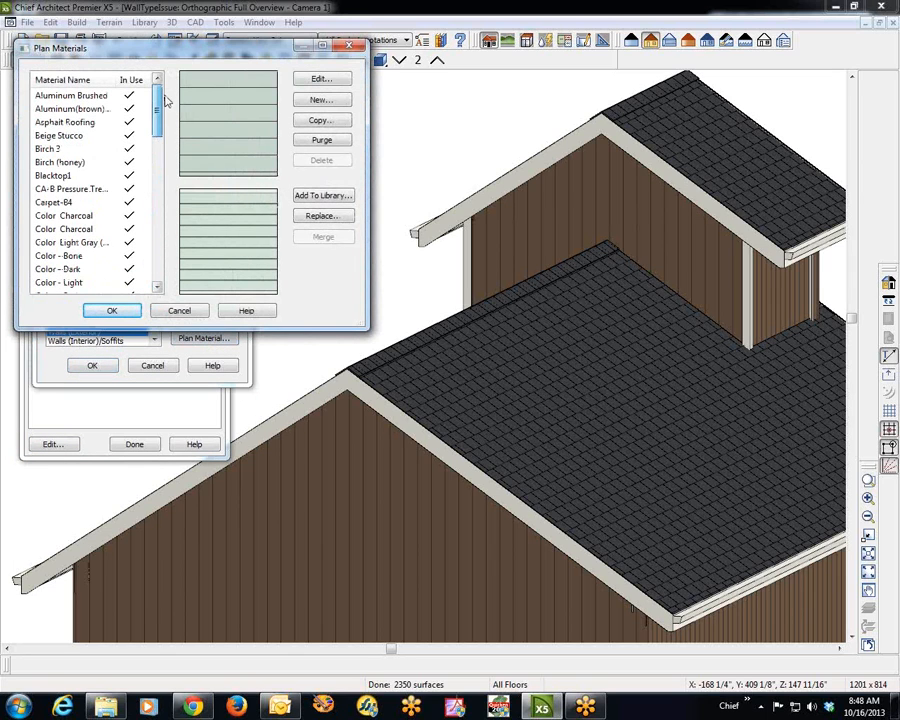
{"action": "left_click", "coordinate": [103, 109]}
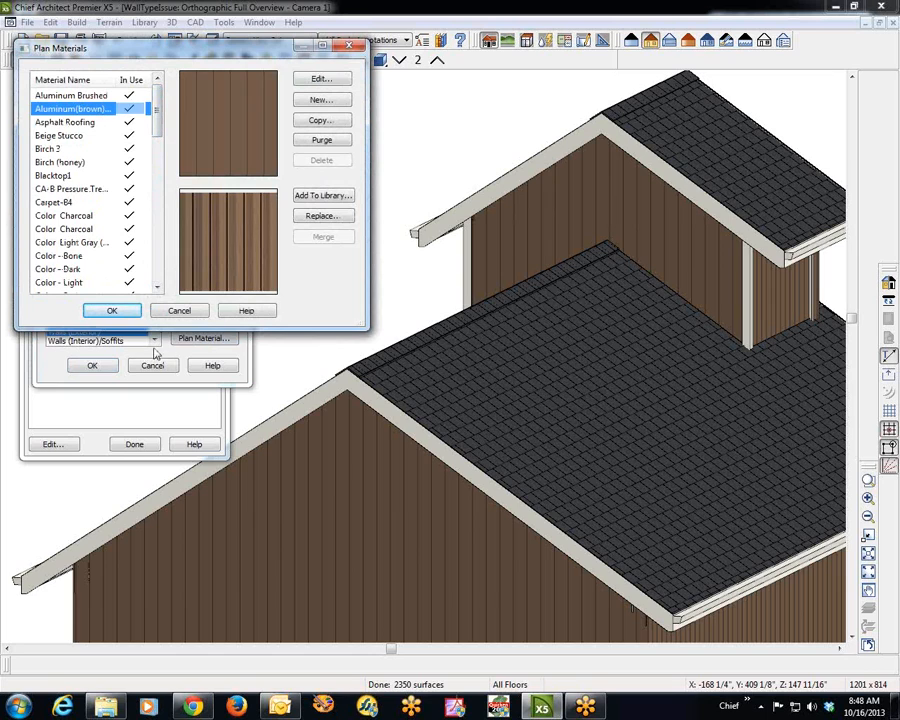
{"action": "left_click", "coordinate": [114, 311]}
{"action": "left_click", "coordinate": [96, 365]}
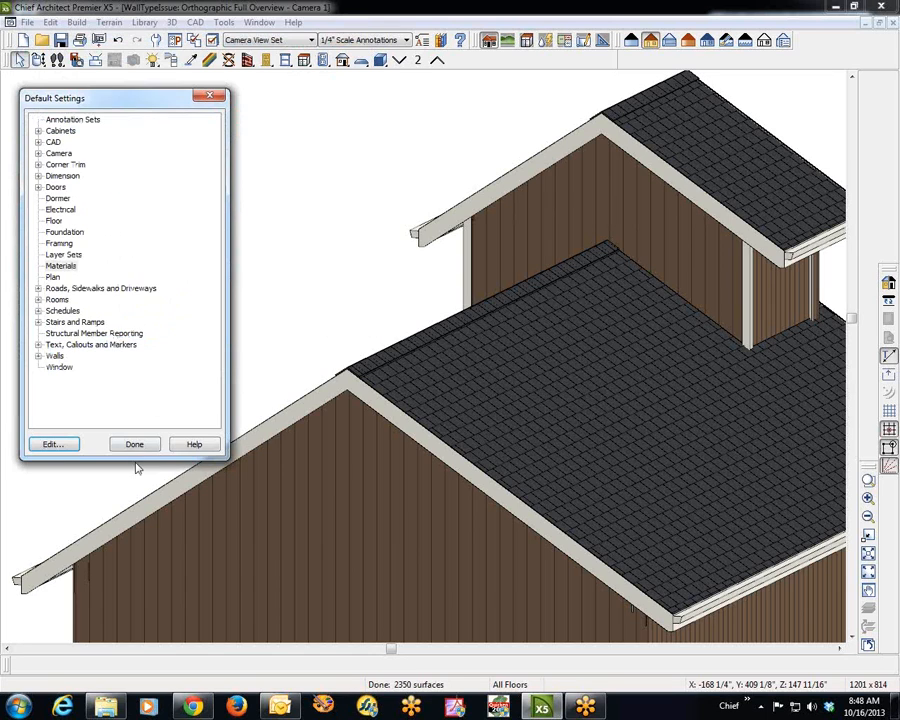
{"action": "key", "text": "Return"}
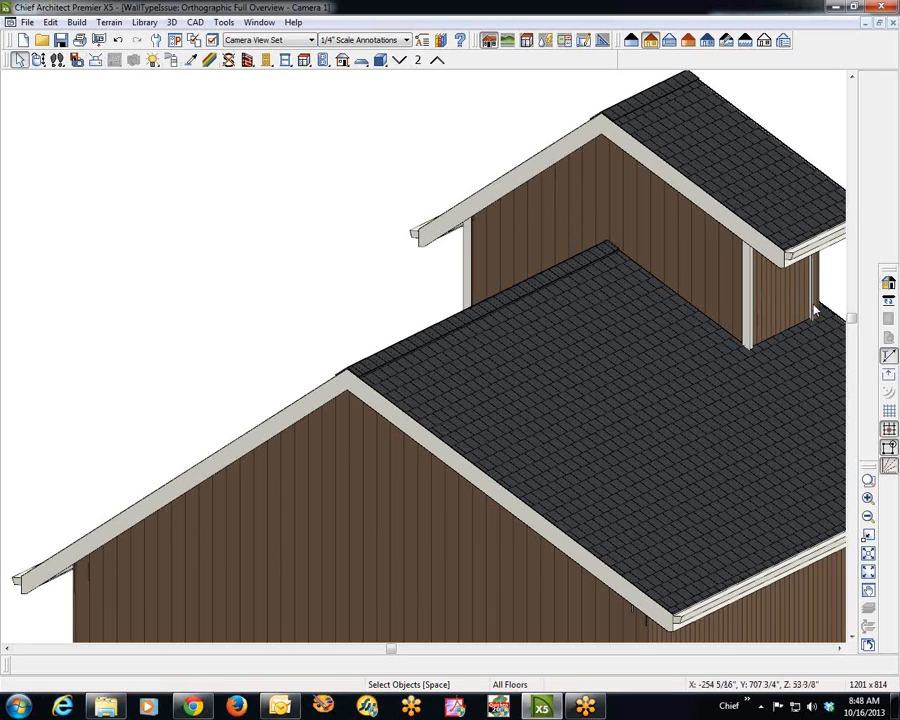
Step: Close the 3D overview, go down to the floor 2 plan and examine the wall segment at the dormer's front
{"action": "left_click", "coordinate": [893, 26]}
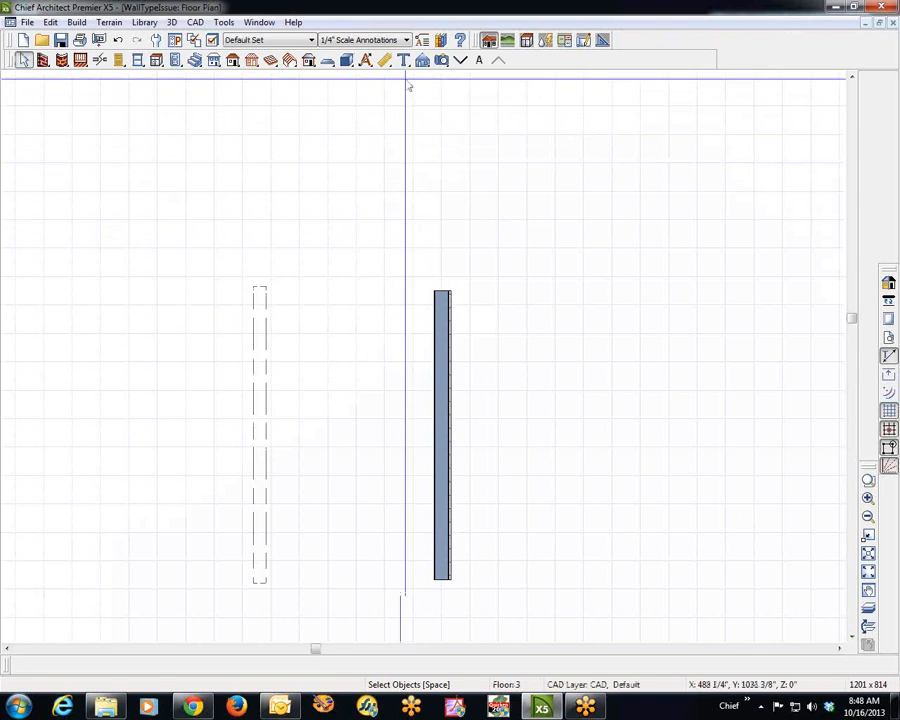
{"action": "left_click", "coordinate": [460, 60]}
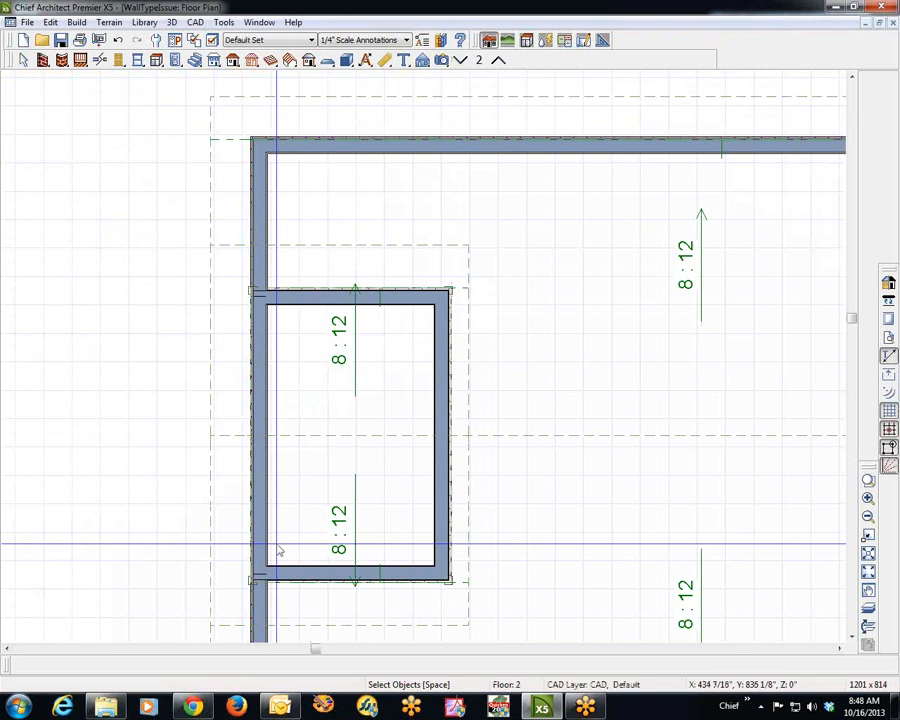
{"action": "left_click", "coordinate": [262, 247]}
{"action": "key", "text": "Delete"}
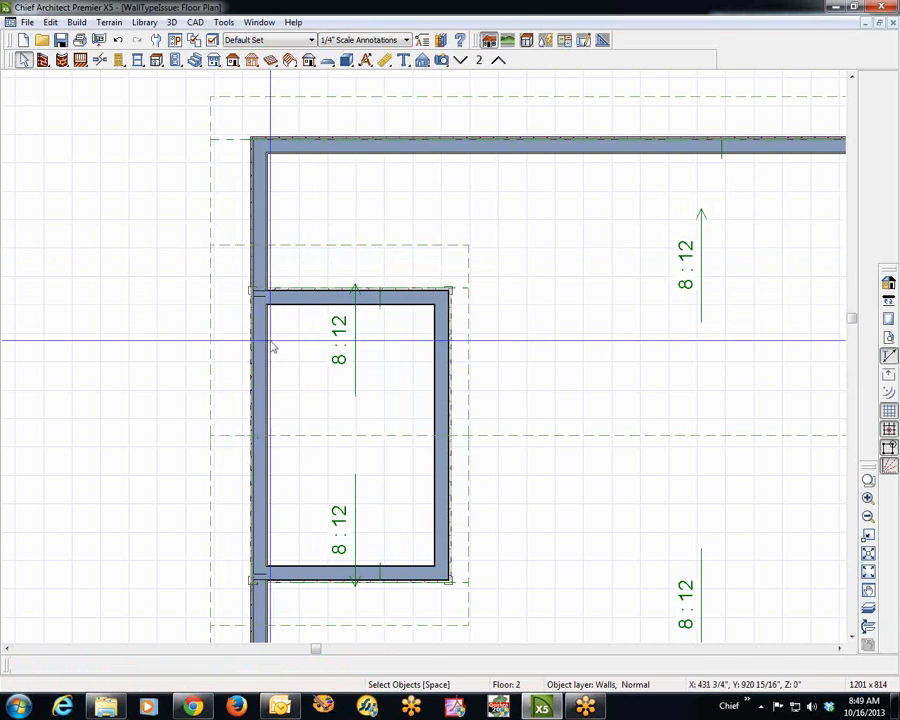
{"action": "left_click", "coordinate": [268, 347]}
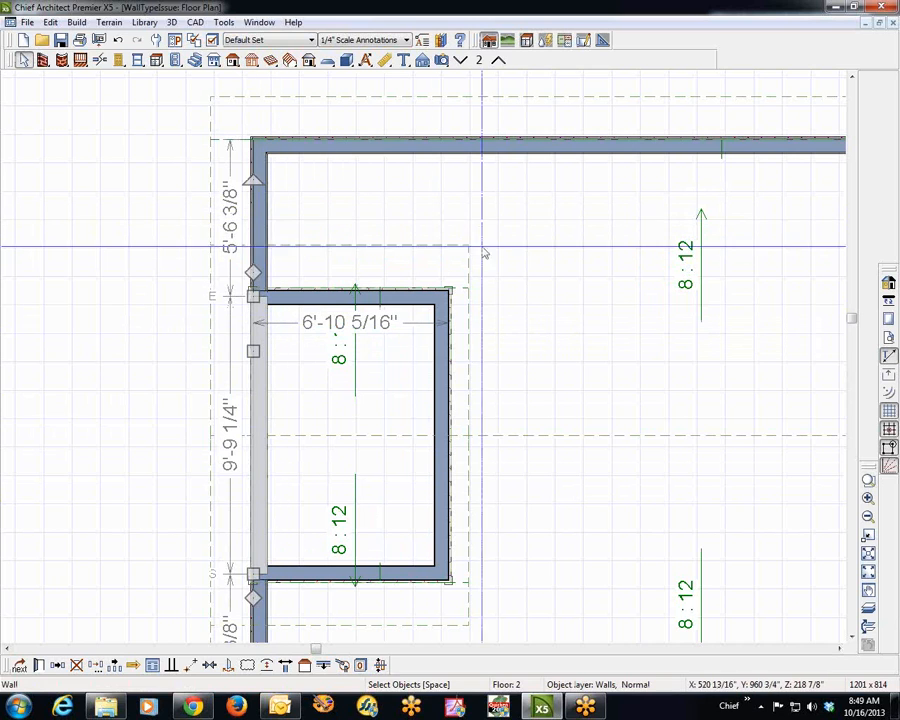
{"action": "left_click", "coordinate": [137, 243]}
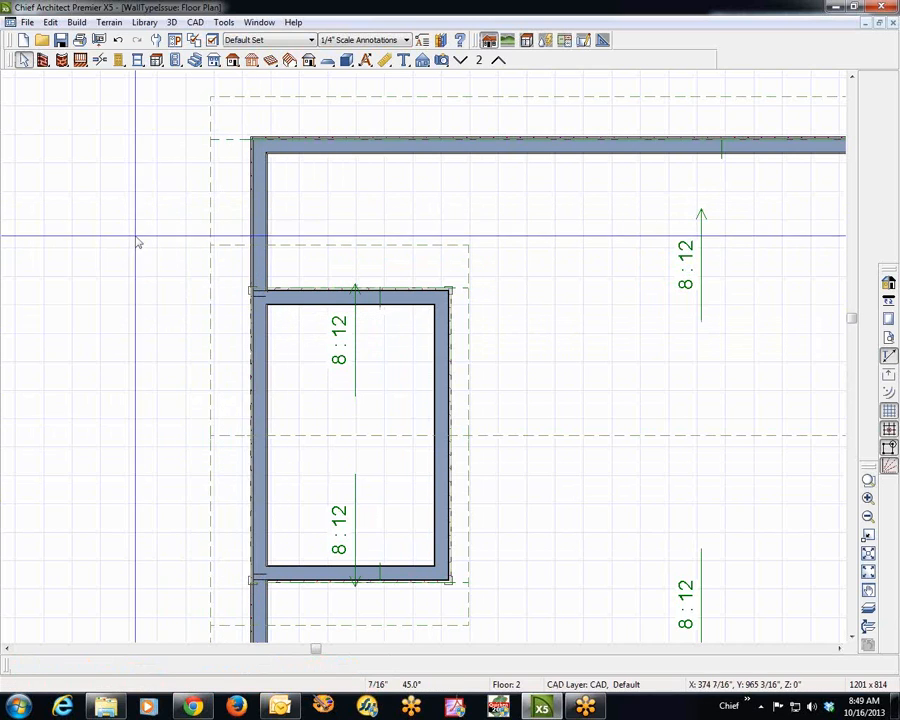
Step: Create a perspective full overview and examine the dormer's side wall and corner boards up close
{"action": "left_click", "coordinate": [441, 60]}
{"action": "left_click", "coordinate": [573, 61]}
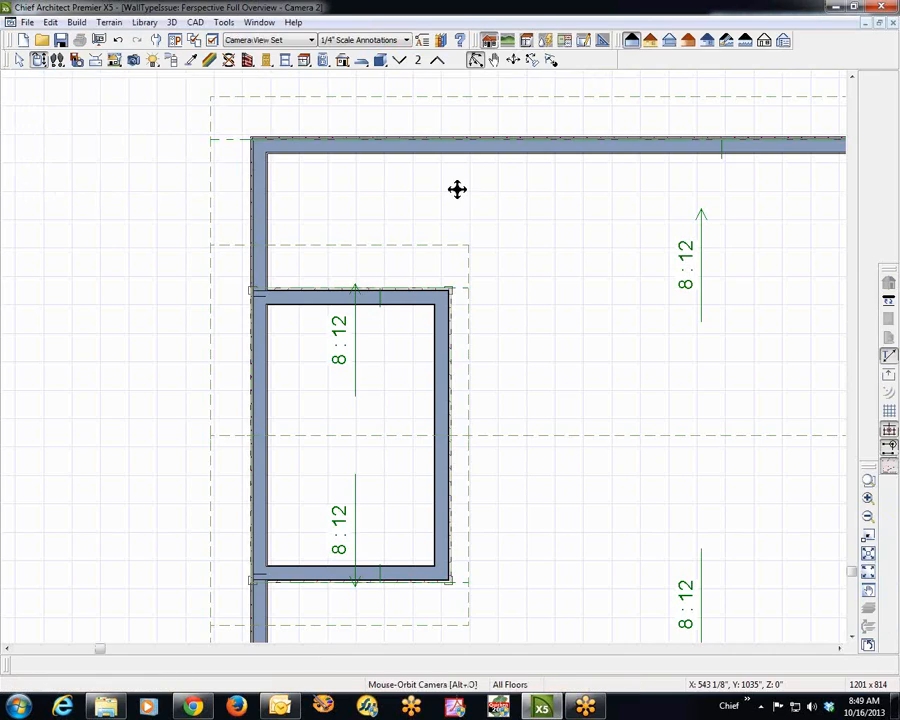
{"action": "left_click_drag", "start_coordinate": [286, 322], "coordinate": [260, 270]}
{"action": "scroll", "coordinate": [362, 303], "scroll_direction": "up", "scroll_amount": 5}
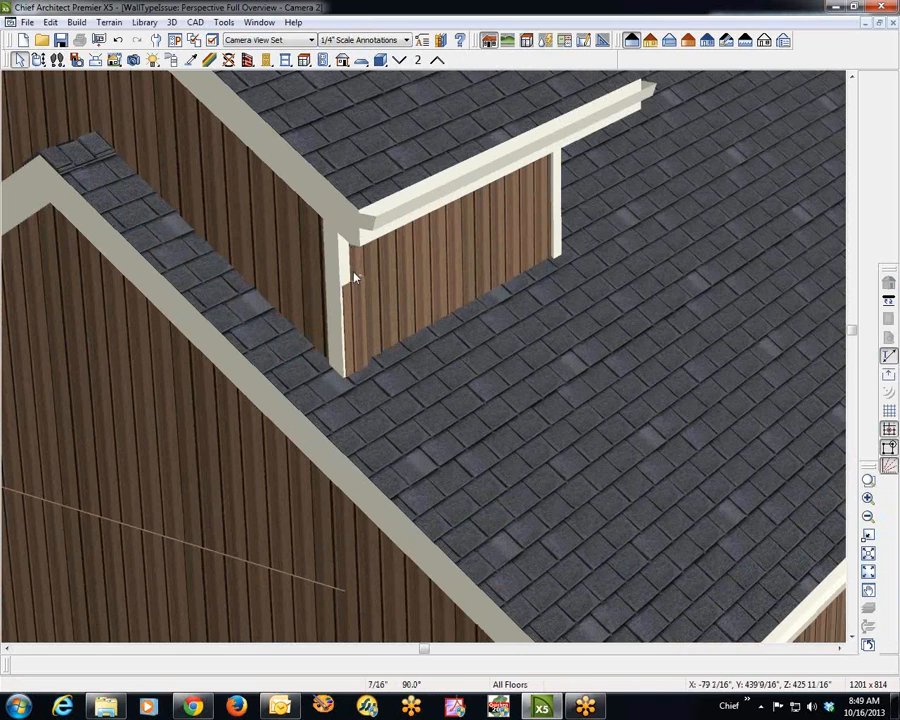
Step: Select the dormer's side and front wall surfaces in turn to examine how they meet at the corner
{"action": "left_click", "coordinate": [398, 284]}
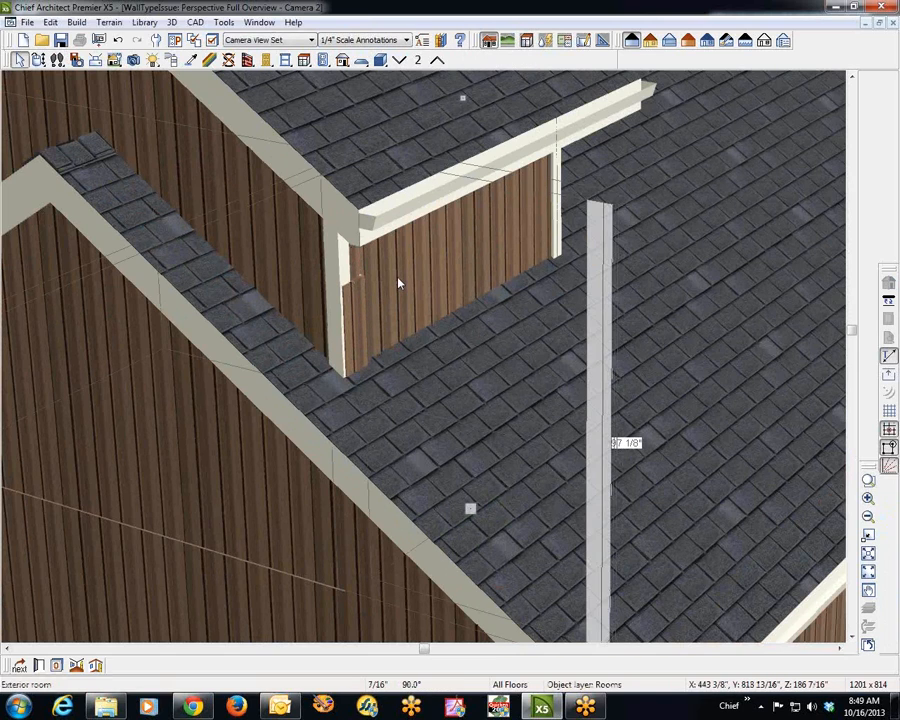
{"action": "key", "text": "Tab"}
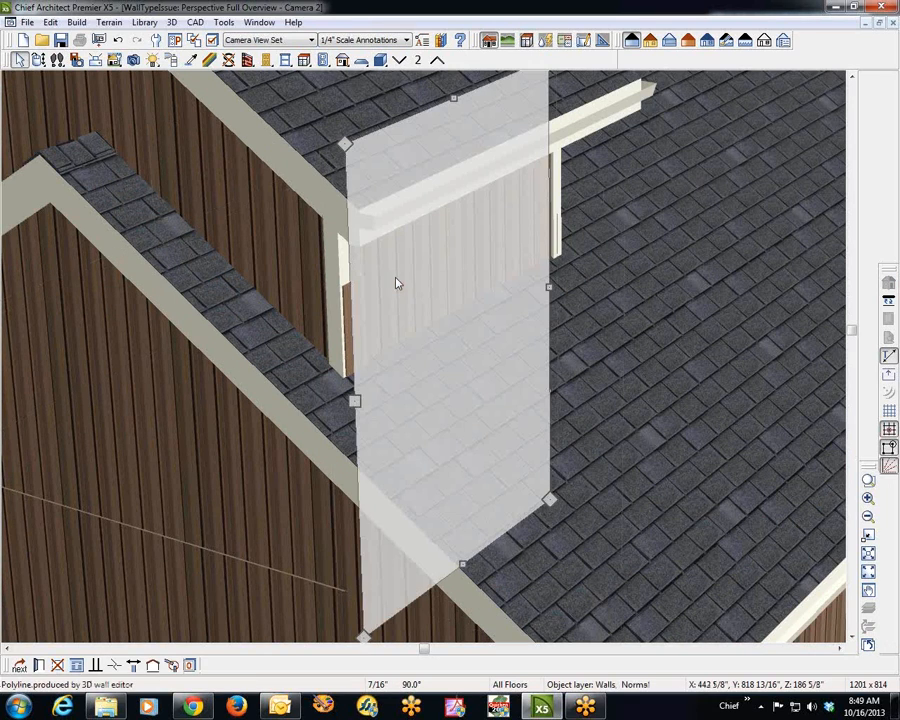
{"action": "left_click", "coordinate": [318, 296]}
{"action": "key", "text": "Tab"}
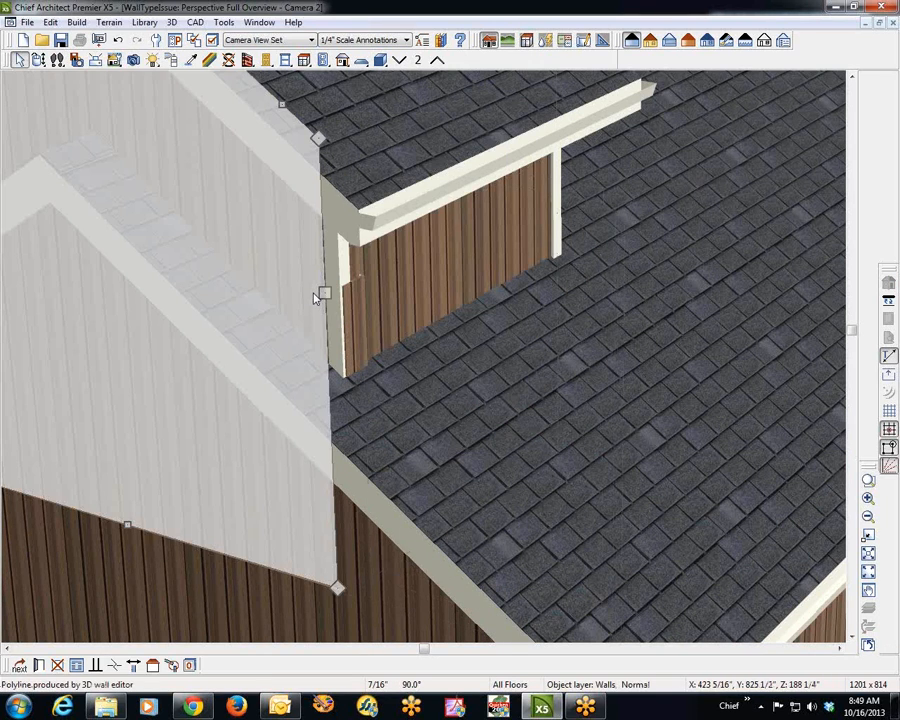
{"action": "left_click_drag", "start_coordinate": [325, 293], "coordinate": [317, 293]}
{"action": "key", "text": "Escape"}
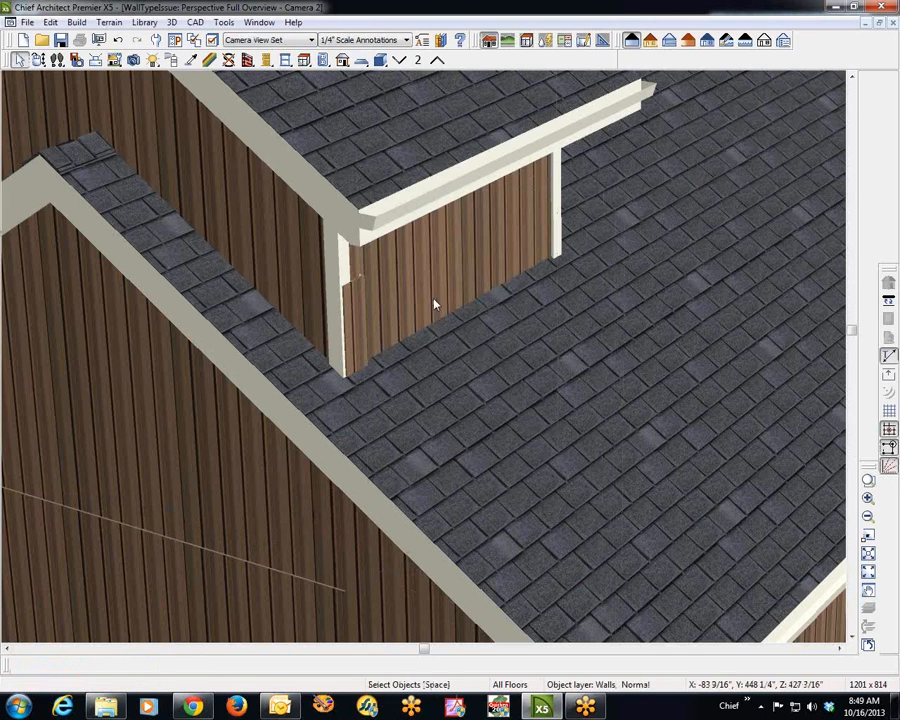
Step: Set the thickness of the corner board on the dormer's front wall to 1 inch
{"action": "left_click", "coordinate": [372, 302]}
{"action": "left_click", "coordinate": [338, 300]}
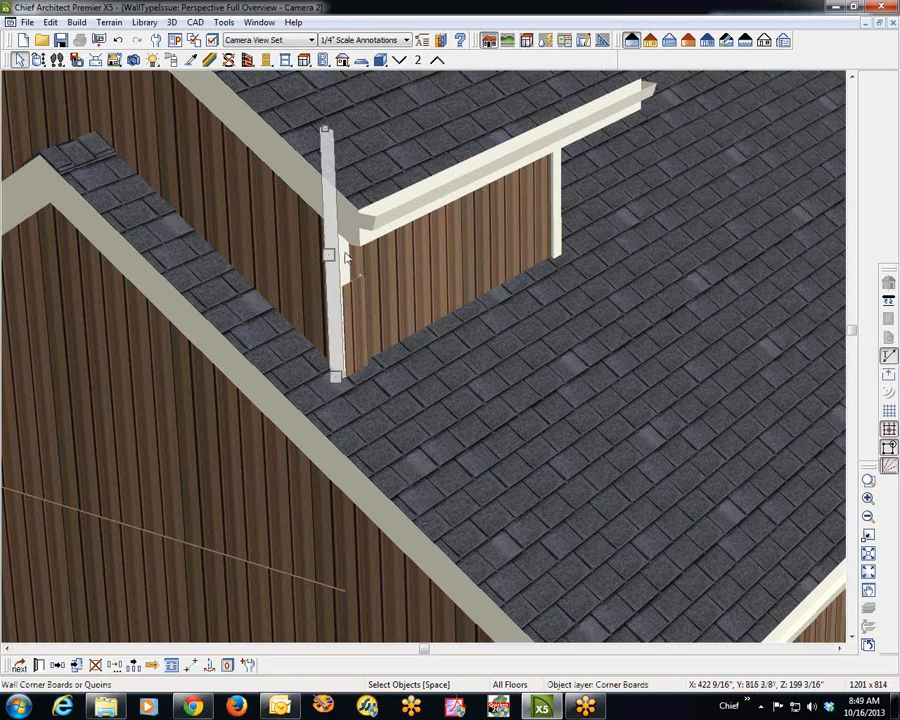
{"action": "left_click", "coordinate": [39, 665]}
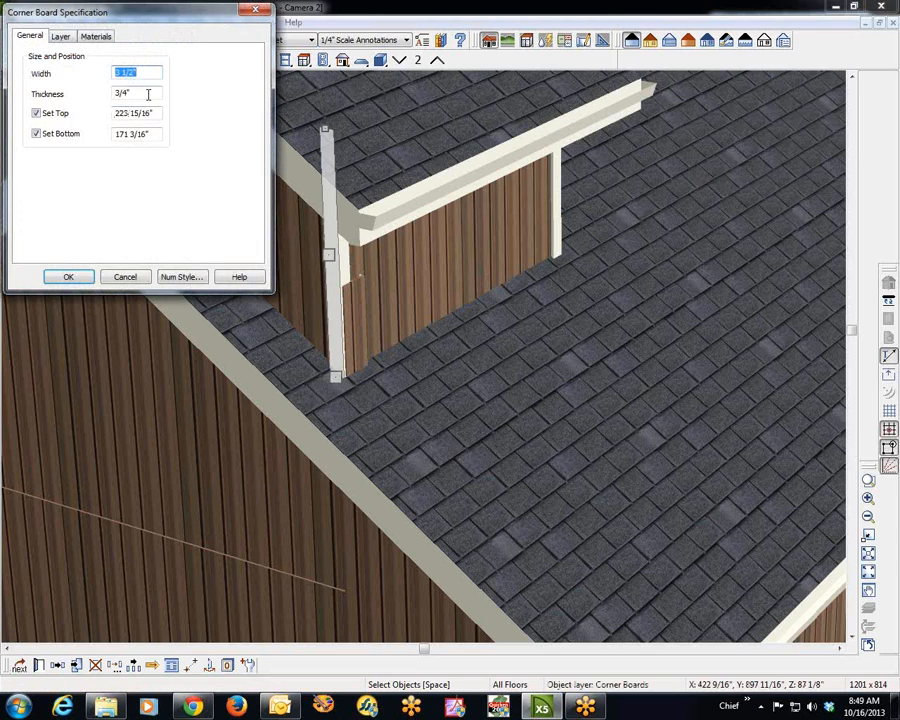
{"action": "key", "text": "Tab"}
{"action": "type", "text": "1"}
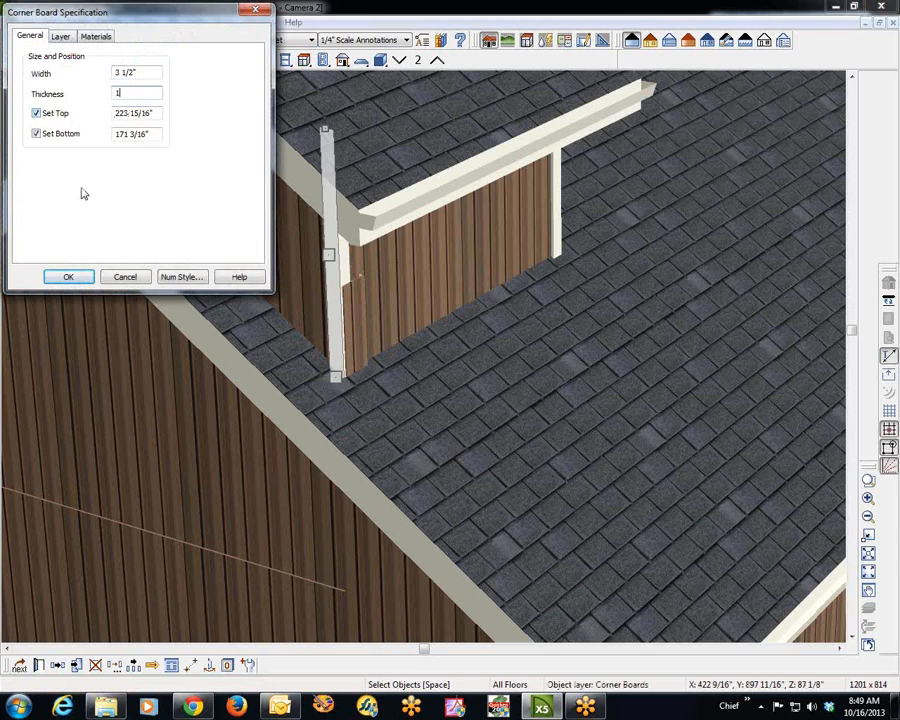
{"action": "left_click", "coordinate": [80, 278]}
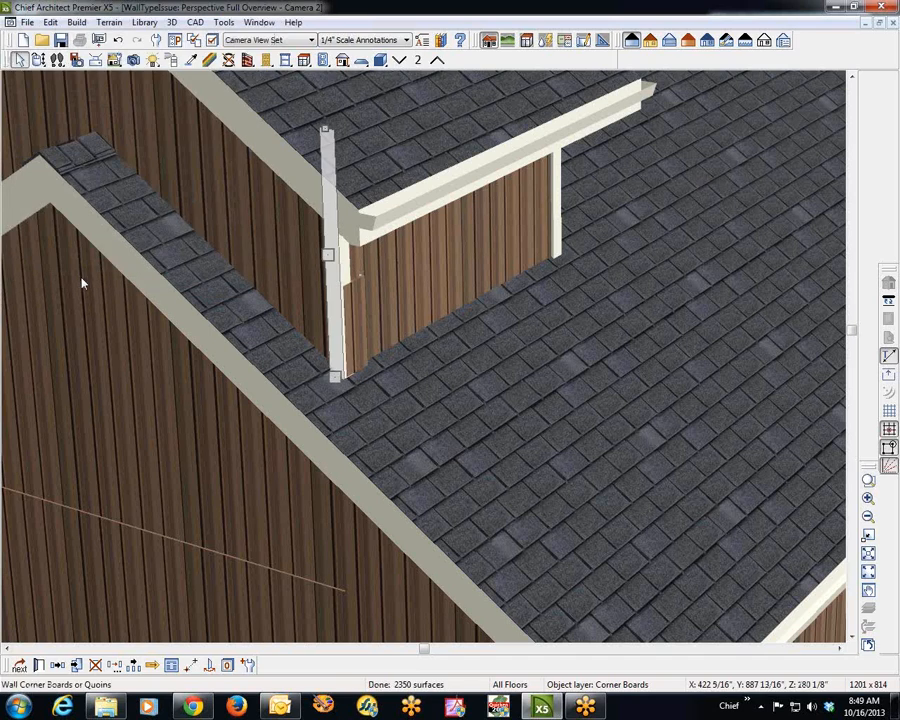
Step: Set the thickness of the same dormer corner board to 1.5 inches
{"action": "double_click", "coordinate": [334, 277]}
{"action": "key", "text": "Tab"}
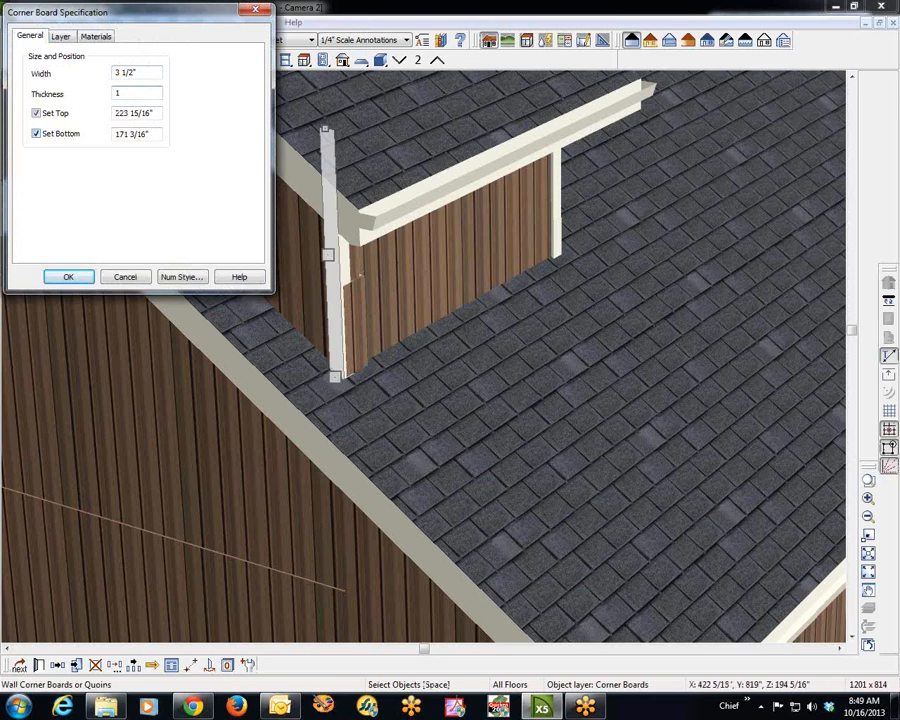
{"action": "type", "text": "5"}
{"action": "left_click", "coordinate": [74, 277]}
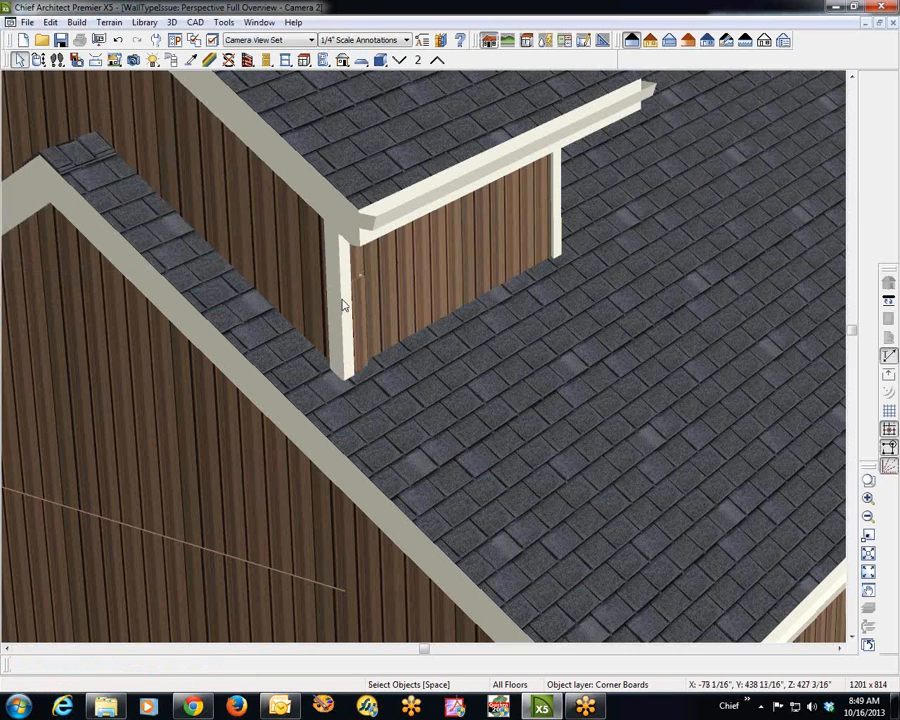
Step: On the dormer's opposite side, set the front wall's corner board thickness to 1.5 inches
{"action": "left_click", "coordinate": [38, 60]}
{"action": "left_click_drag", "start_coordinate": [42, 290], "coordinate": [178, 298]}
{"action": "key", "text": "space"}
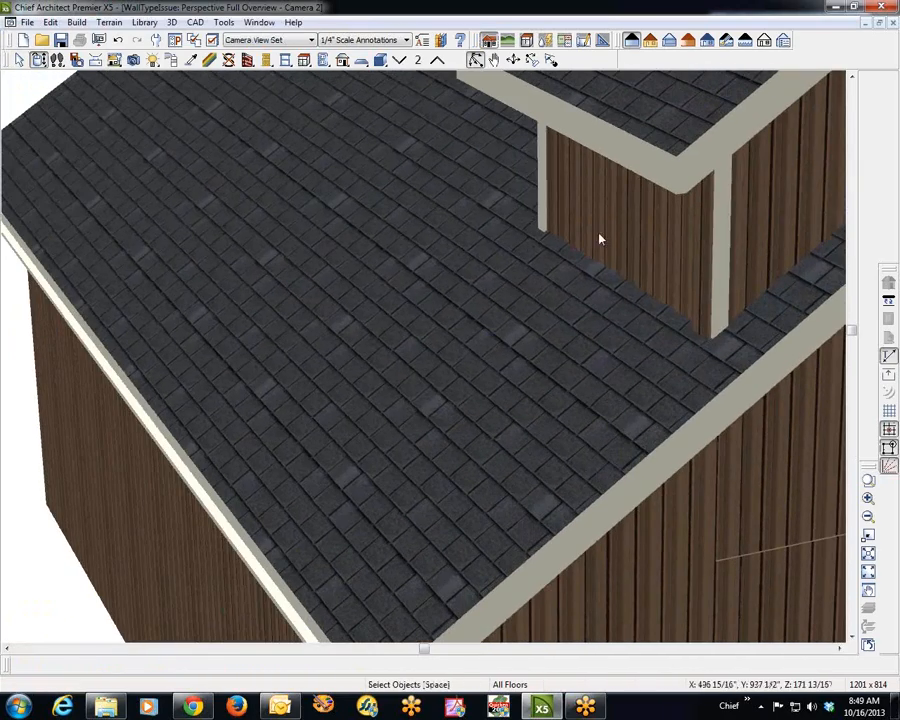
{"action": "left_click", "coordinate": [716, 278]}
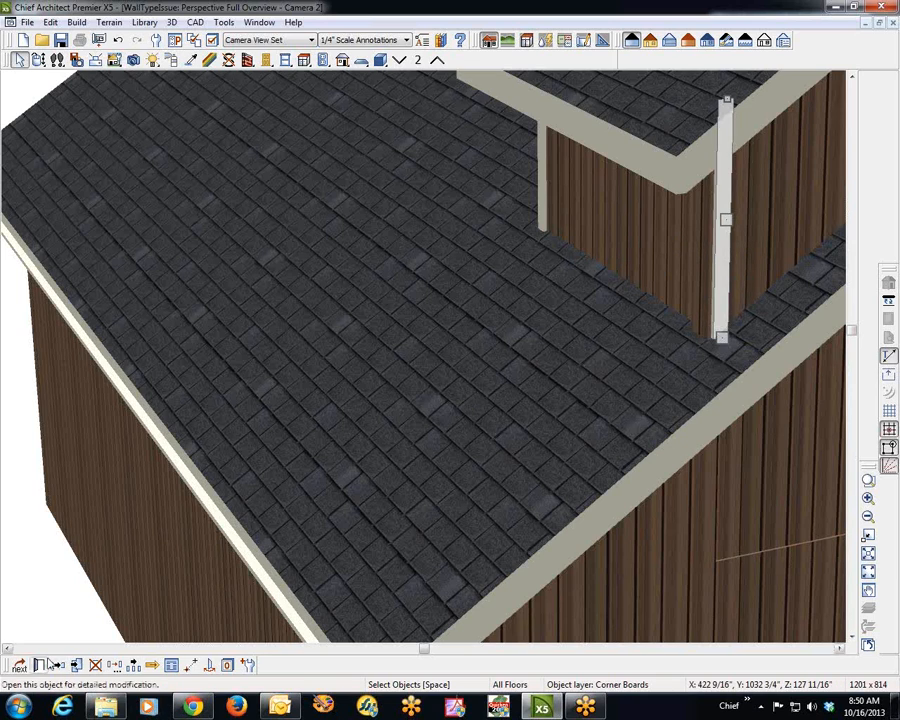
{"action": "left_click", "coordinate": [38, 665]}
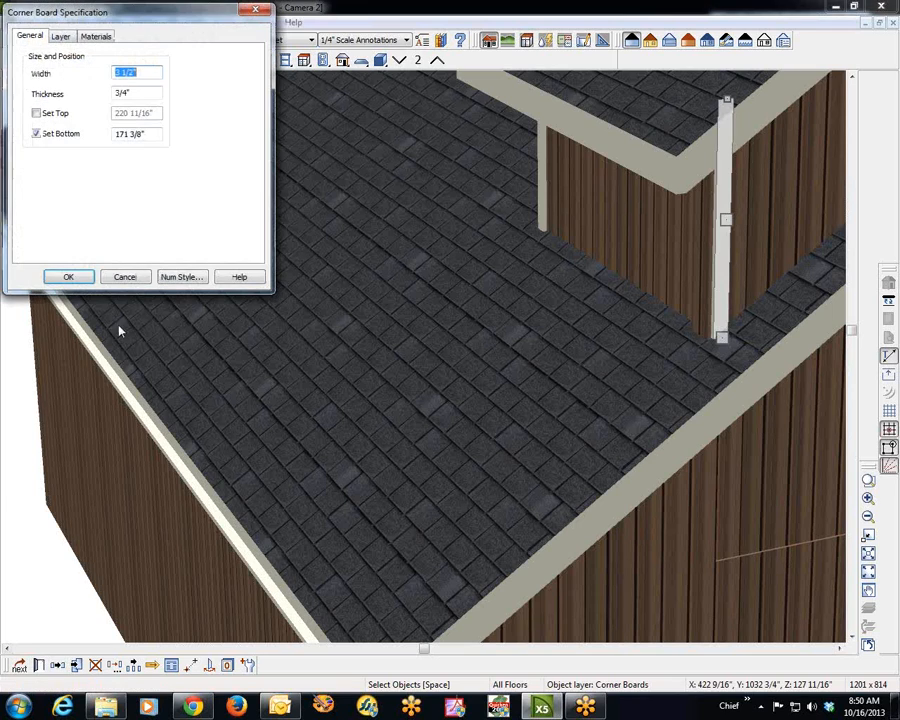
{"action": "left_click", "coordinate": [145, 92]}
{"action": "type", "text": "1"}
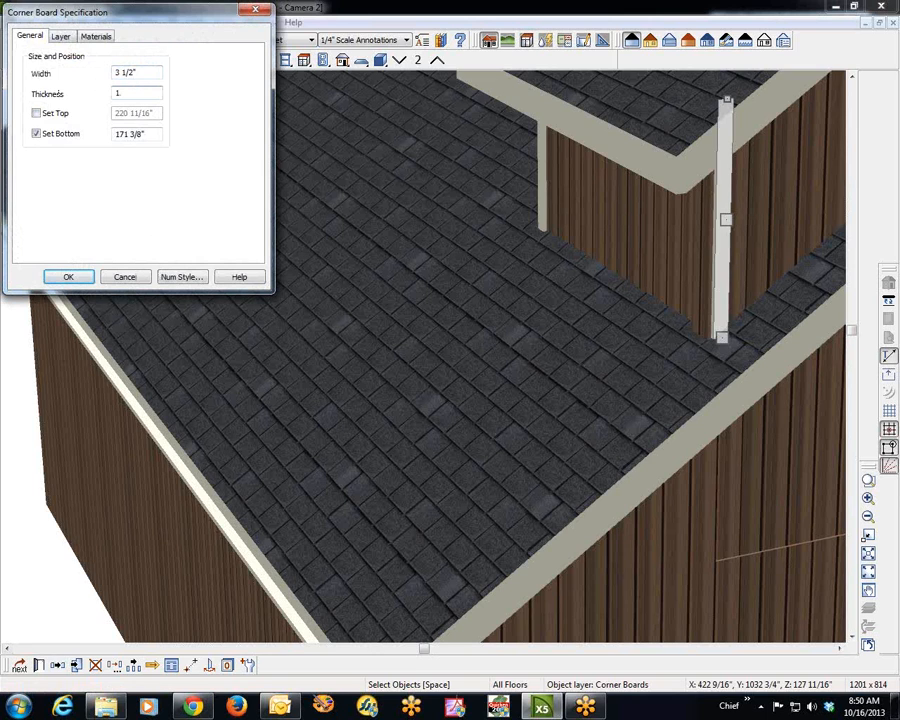
{"action": "type", "text": ".5"}
{"action": "left_click", "coordinate": [68, 276]}
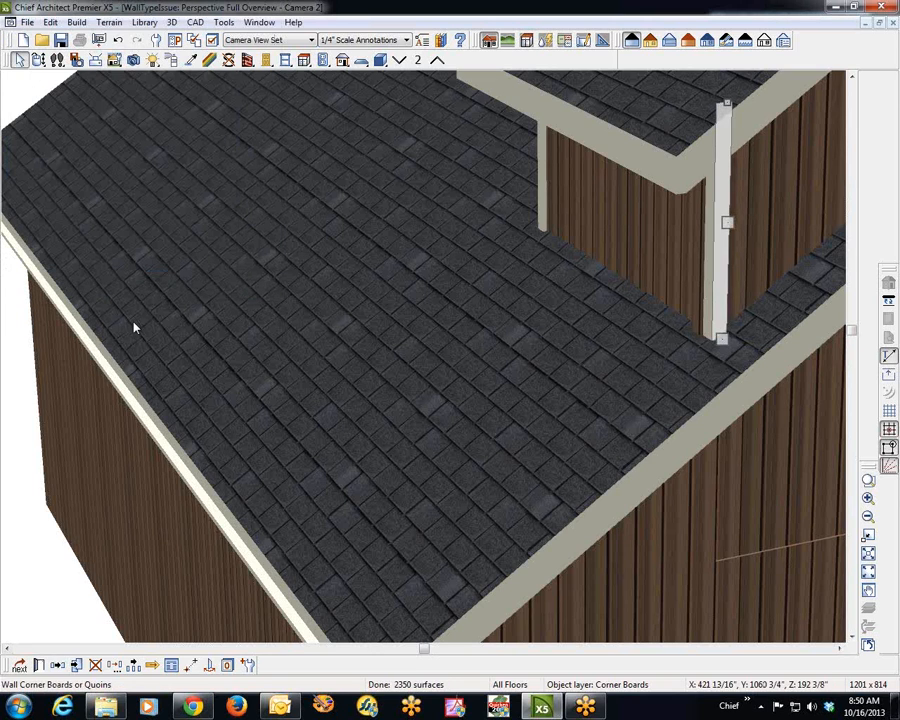
Step: Examine the whole building from the outside to check the dormer's siding and corner boards
{"action": "scroll", "coordinate": [414, 313], "scroll_direction": "down", "scroll_amount": 6}
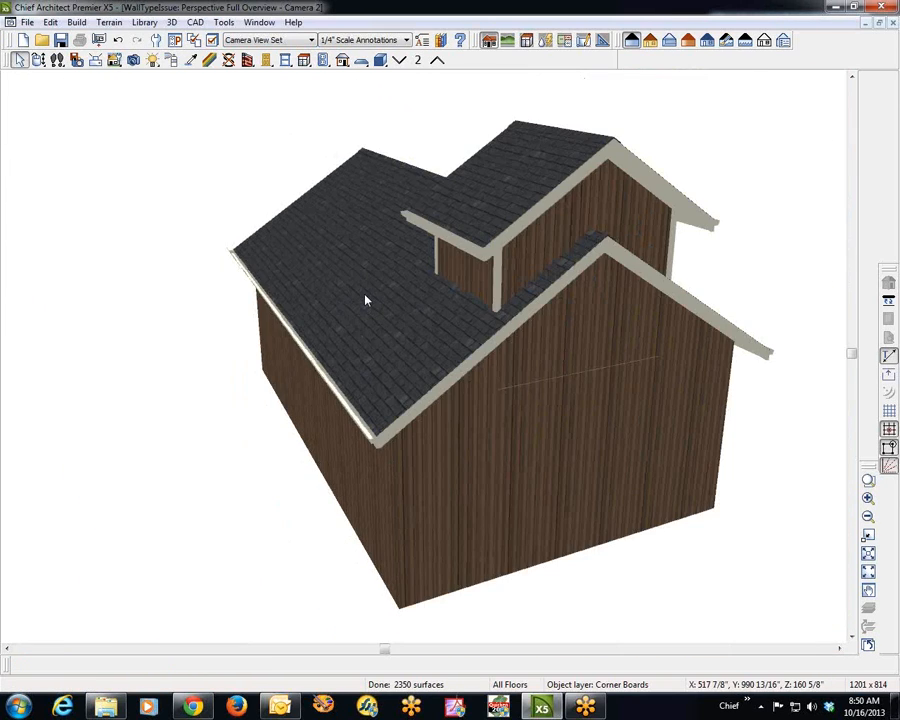
{"action": "left_click", "coordinate": [38, 59]}
{"action": "left_click_drag", "start_coordinate": [233, 216], "coordinate": [315, 276]}
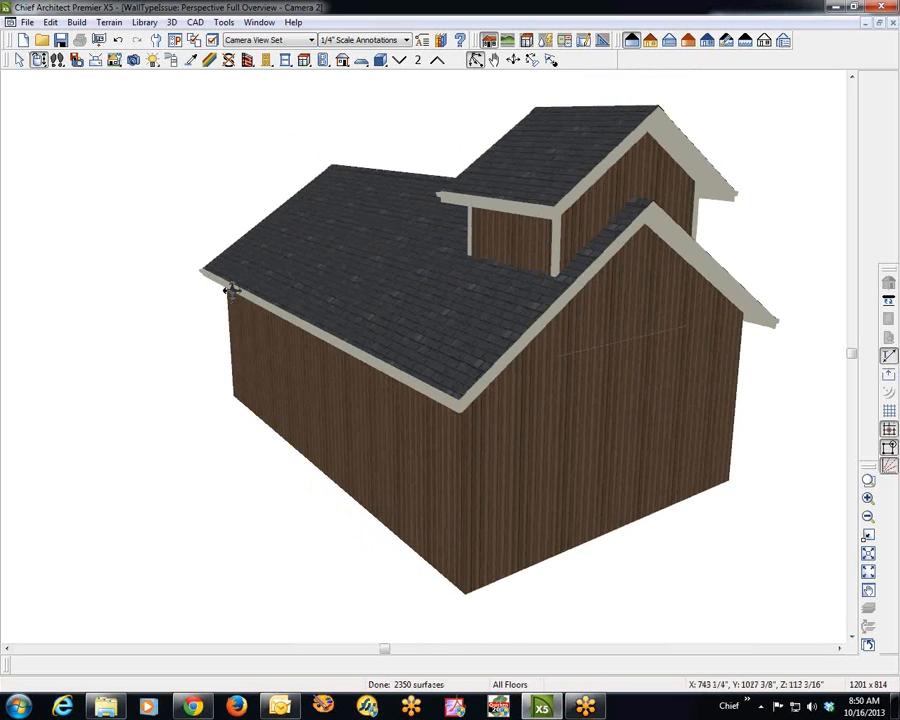